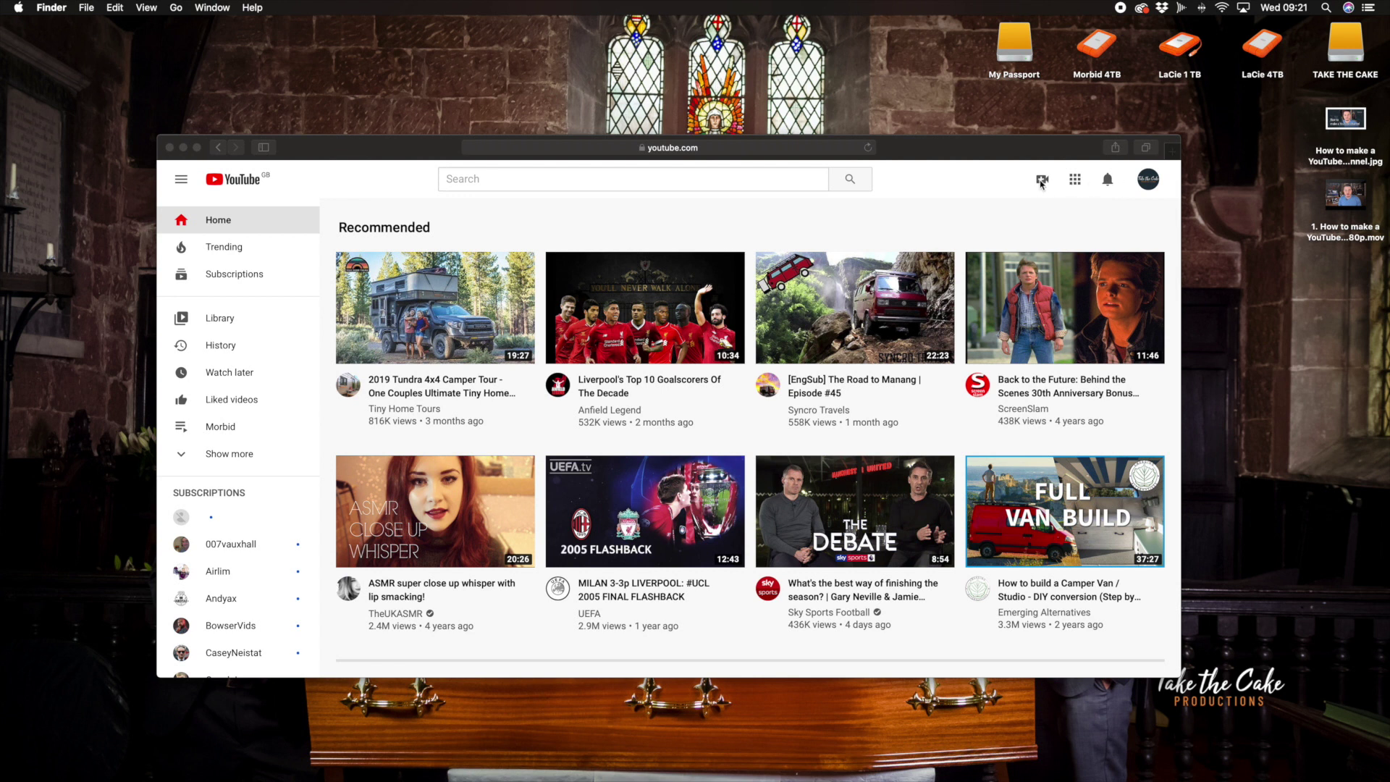
- In Safari, choose Upload video from YouTube's Create menu to open the upload dialog
{"action": "left_click", "coordinate": [1034, 203]}
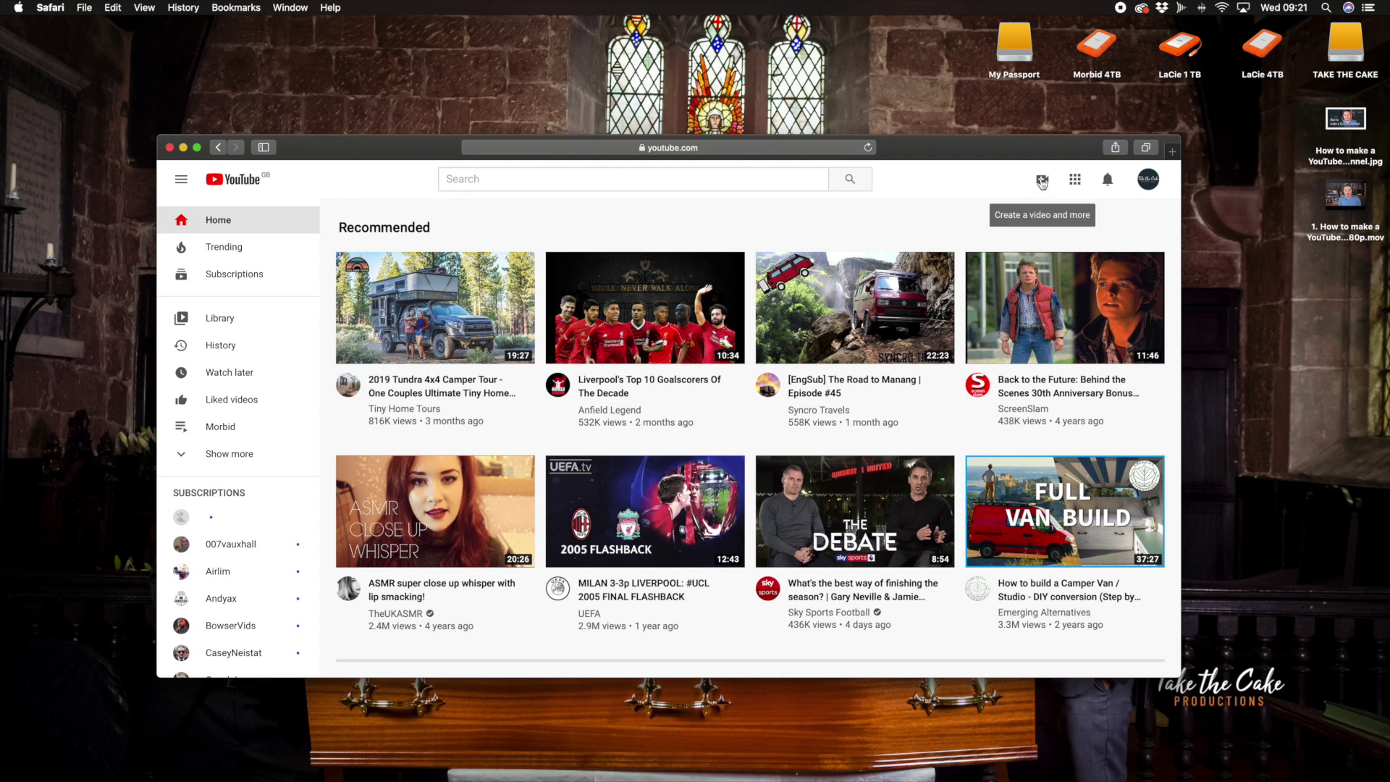
{"action": "scroll", "coordinate": [1042, 183], "scroll_direction": "down", "scroll_amount": 1}
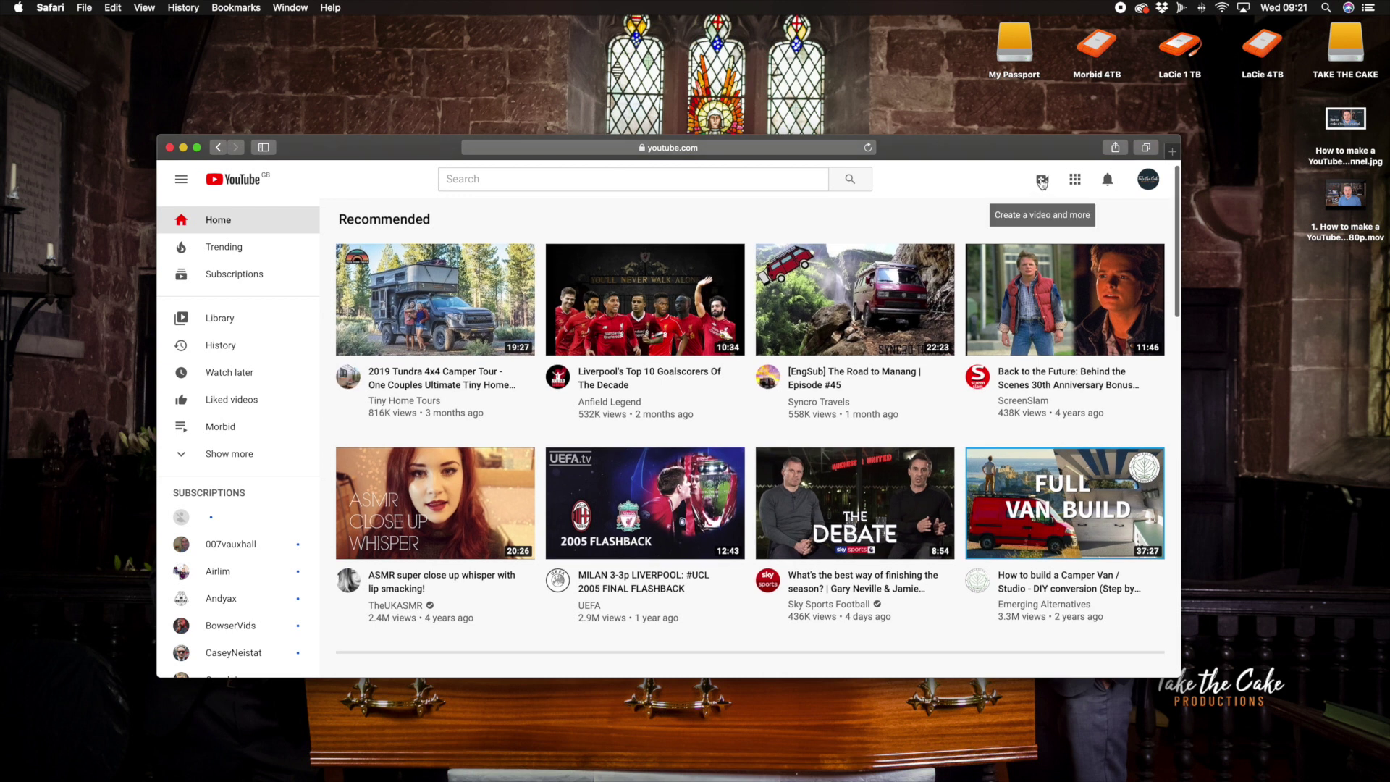
{"action": "left_click", "coordinate": [1041, 181]}
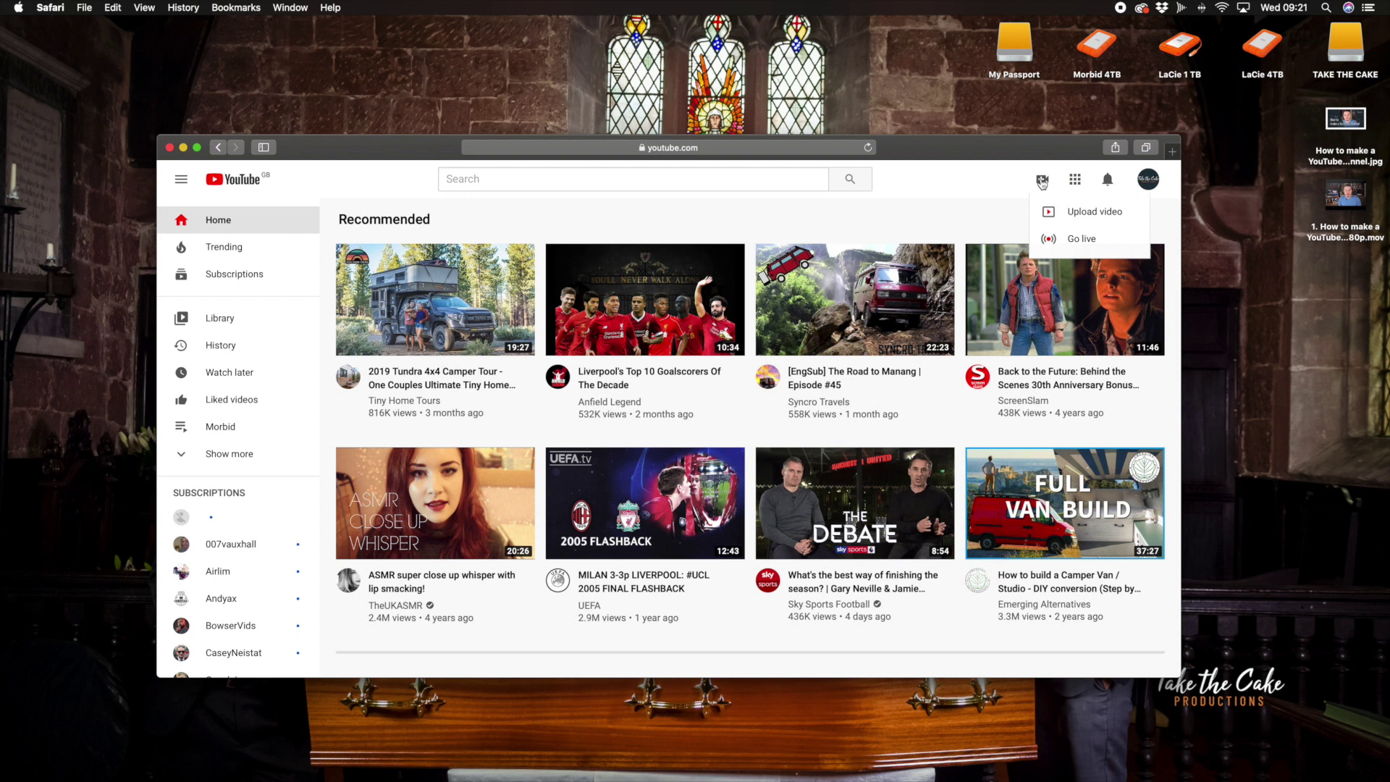
{"action": "left_click", "coordinate": [1116, 218]}
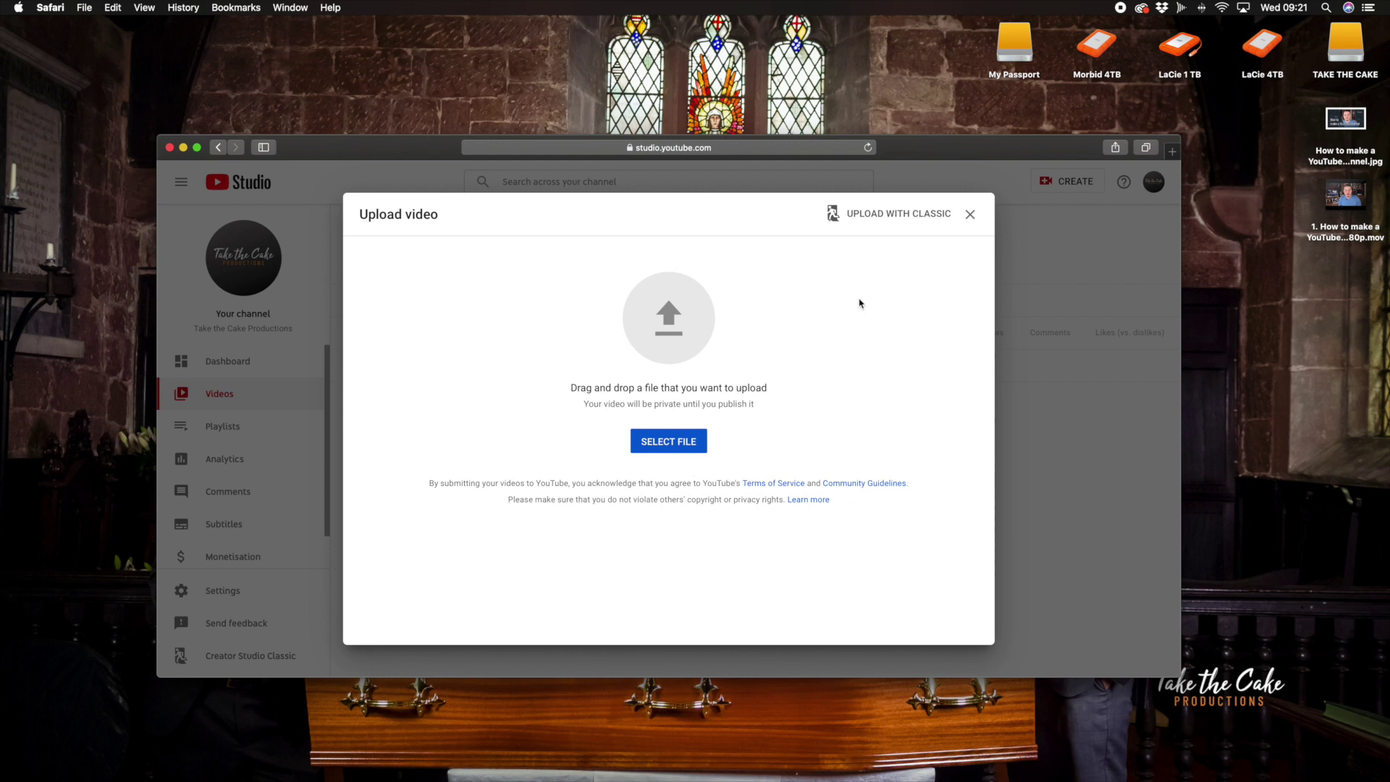
- Select the .mov video file on the Desktop as the upload
{"action": "left_click", "coordinate": [665, 448]}
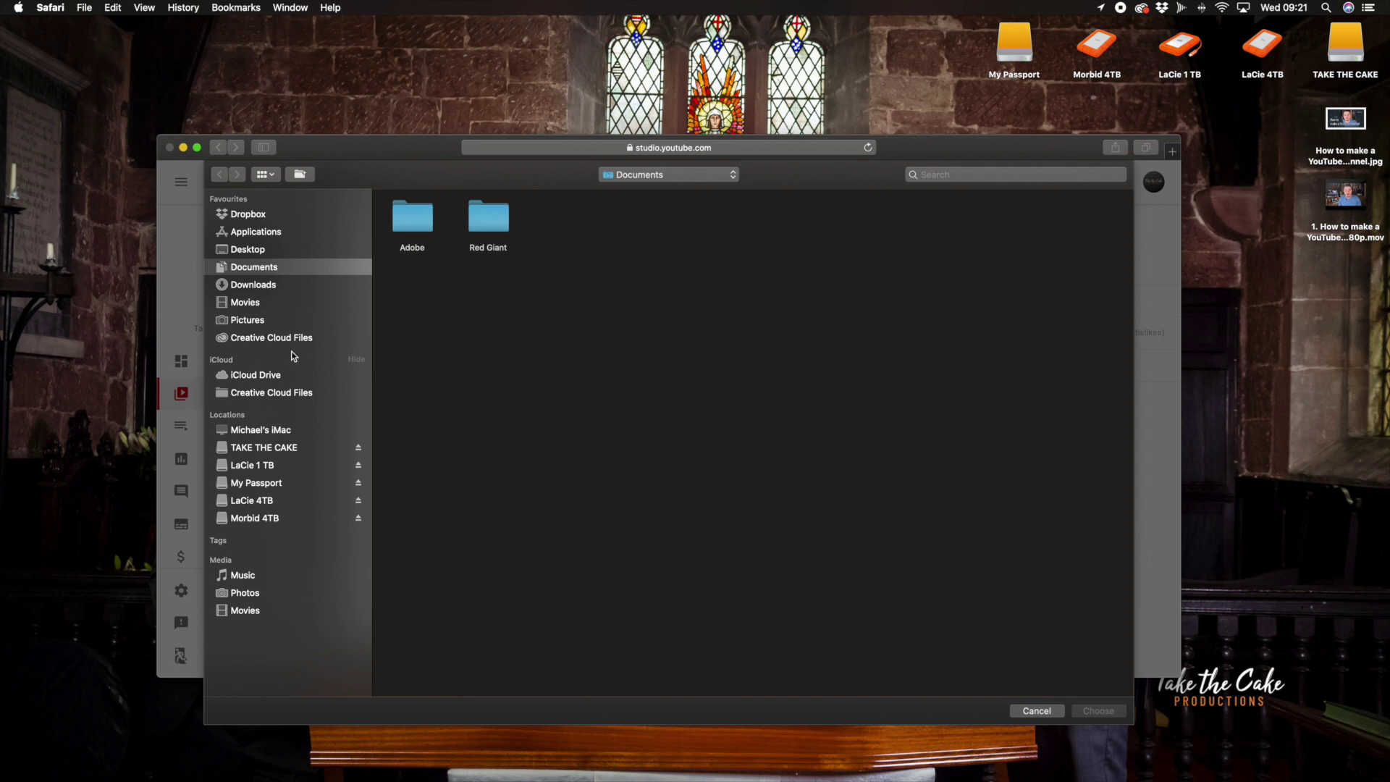
{"action": "left_click", "coordinate": [261, 251]}
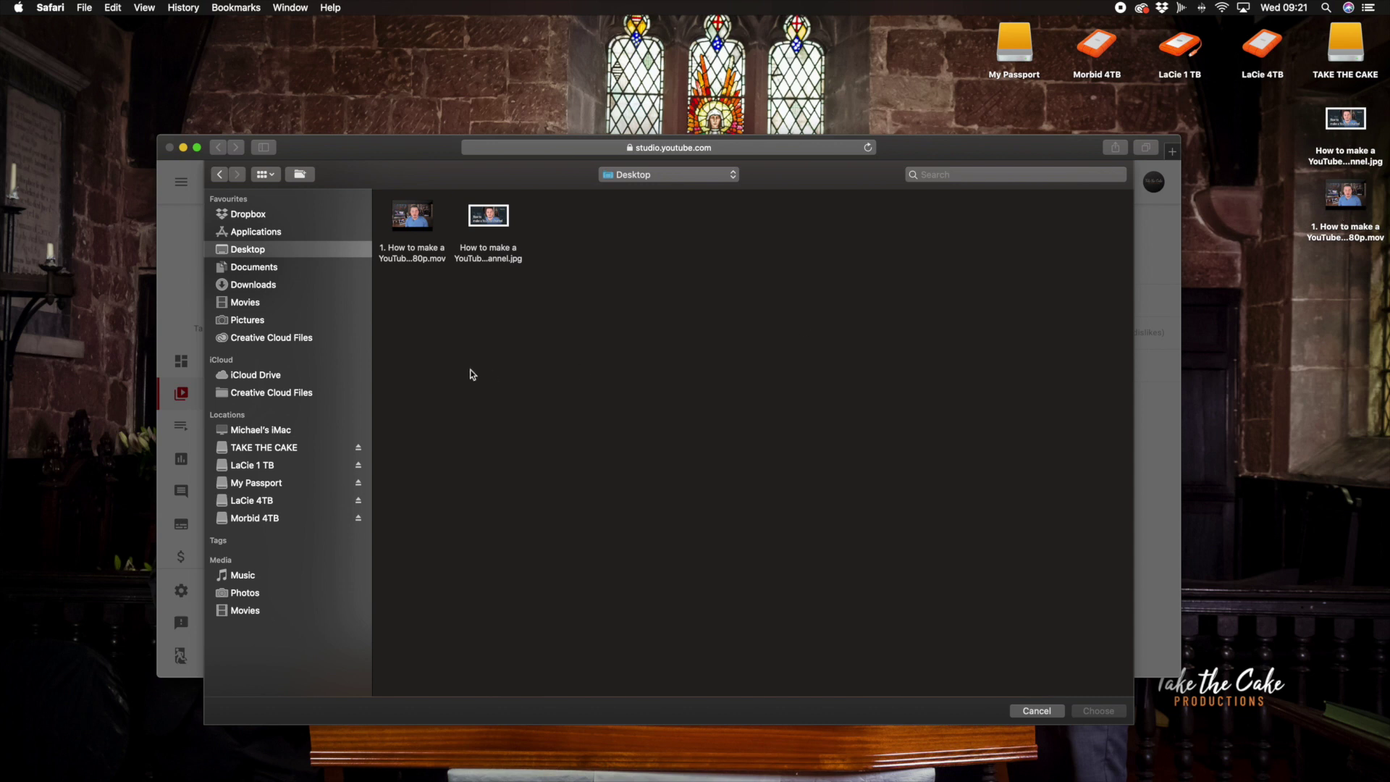
{"action": "mouse_move", "coordinate": [403, 226]}
{"action": "left_click", "coordinate": [400, 227]}
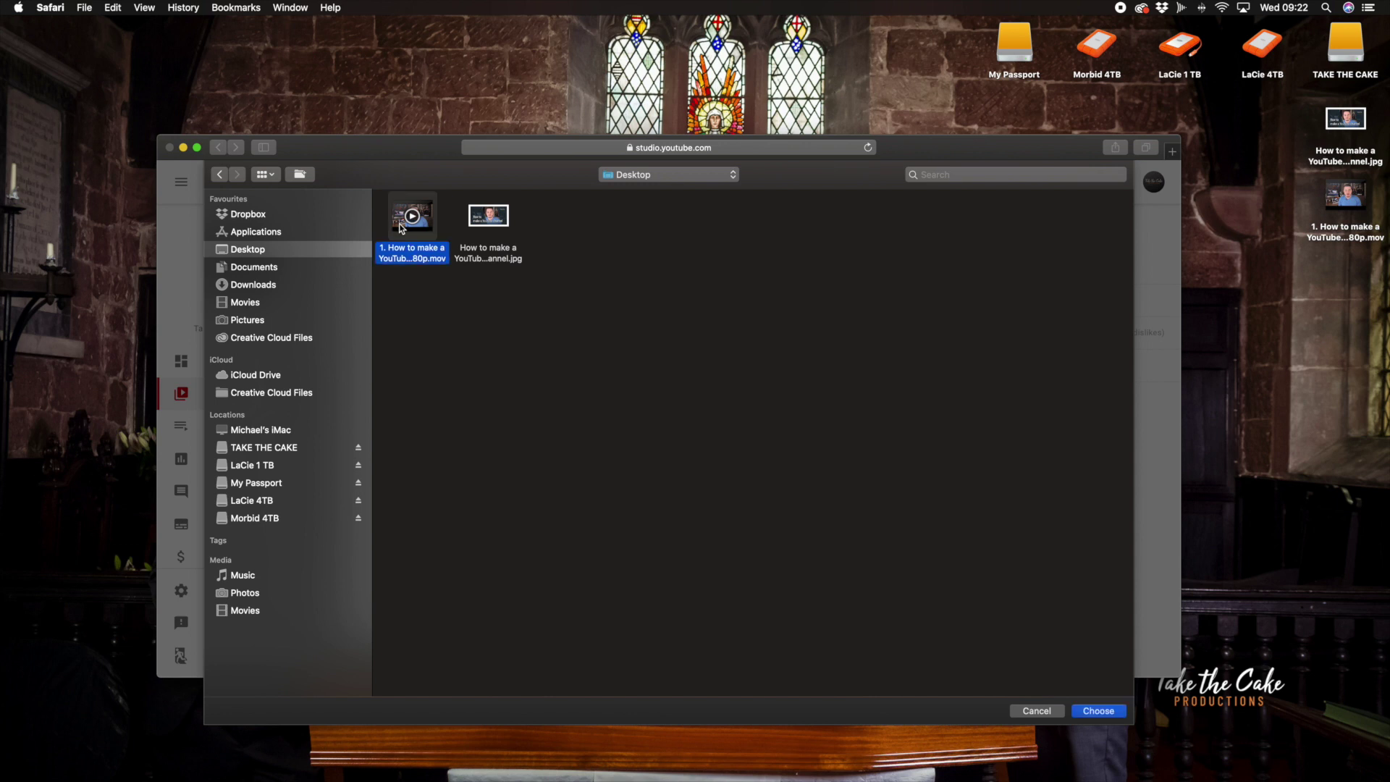
- Confirm the file and trim the title to 'How to make a YouTube channel'
{"action": "left_click", "coordinate": [1096, 711]}
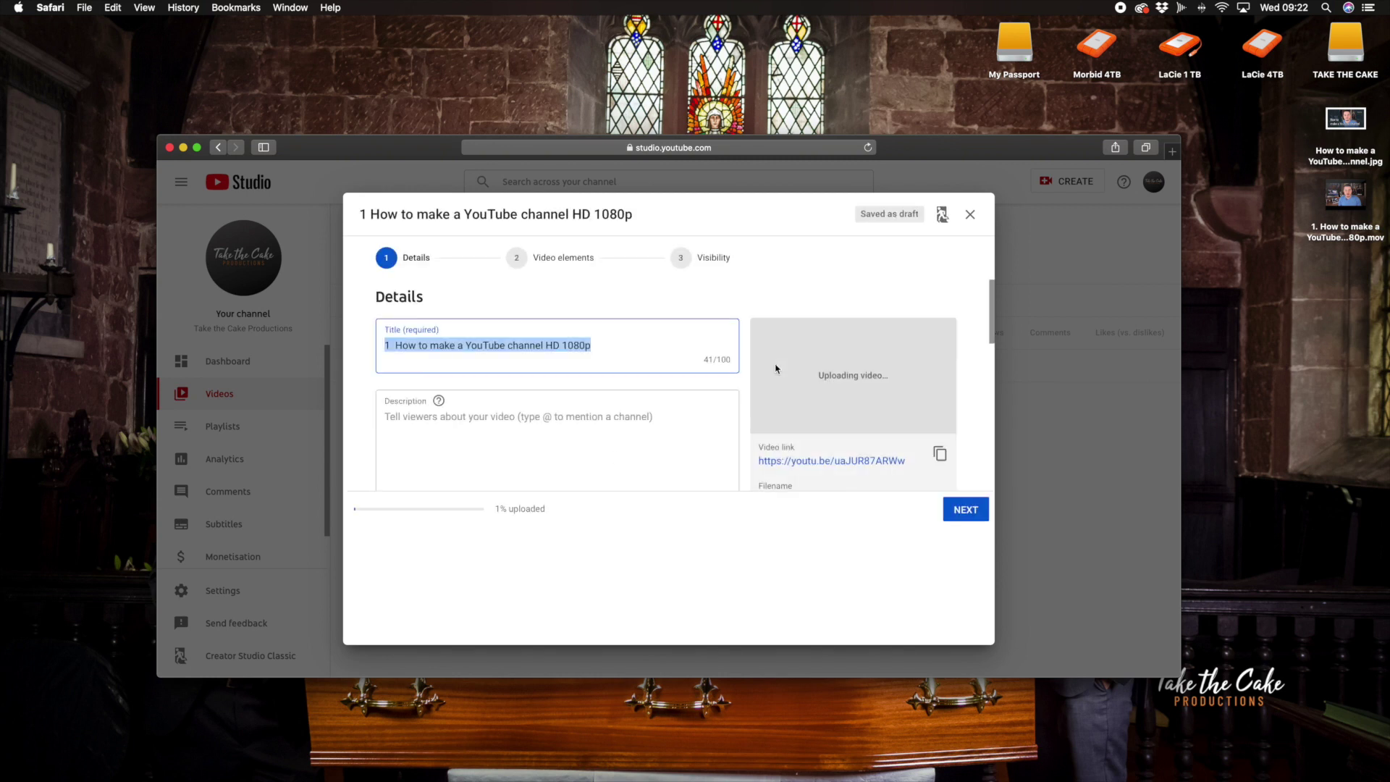
{"action": "left_click", "coordinate": [592, 350]}
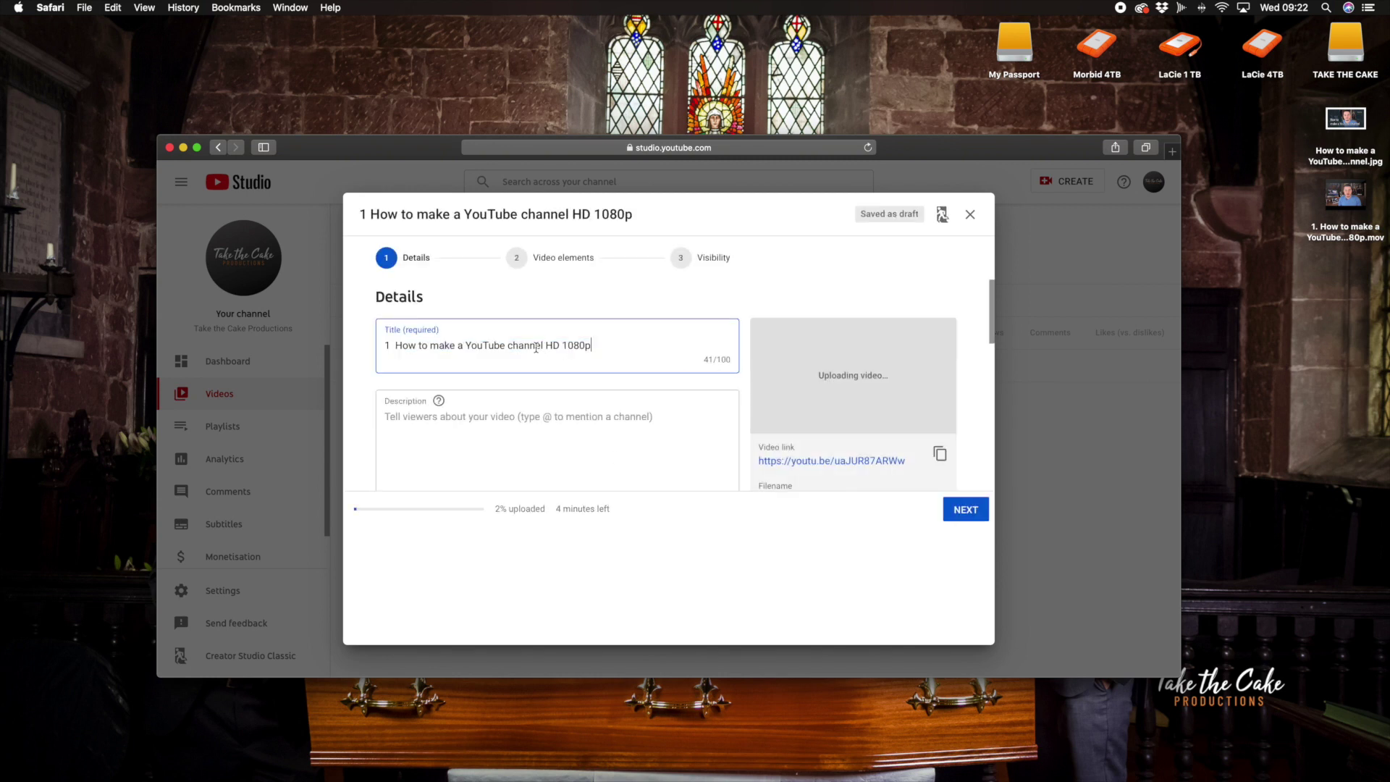
{"action": "left_click_drag", "start_coordinate": [543, 348], "coordinate": [652, 349]}
{"action": "key", "text": "BackSpace"}
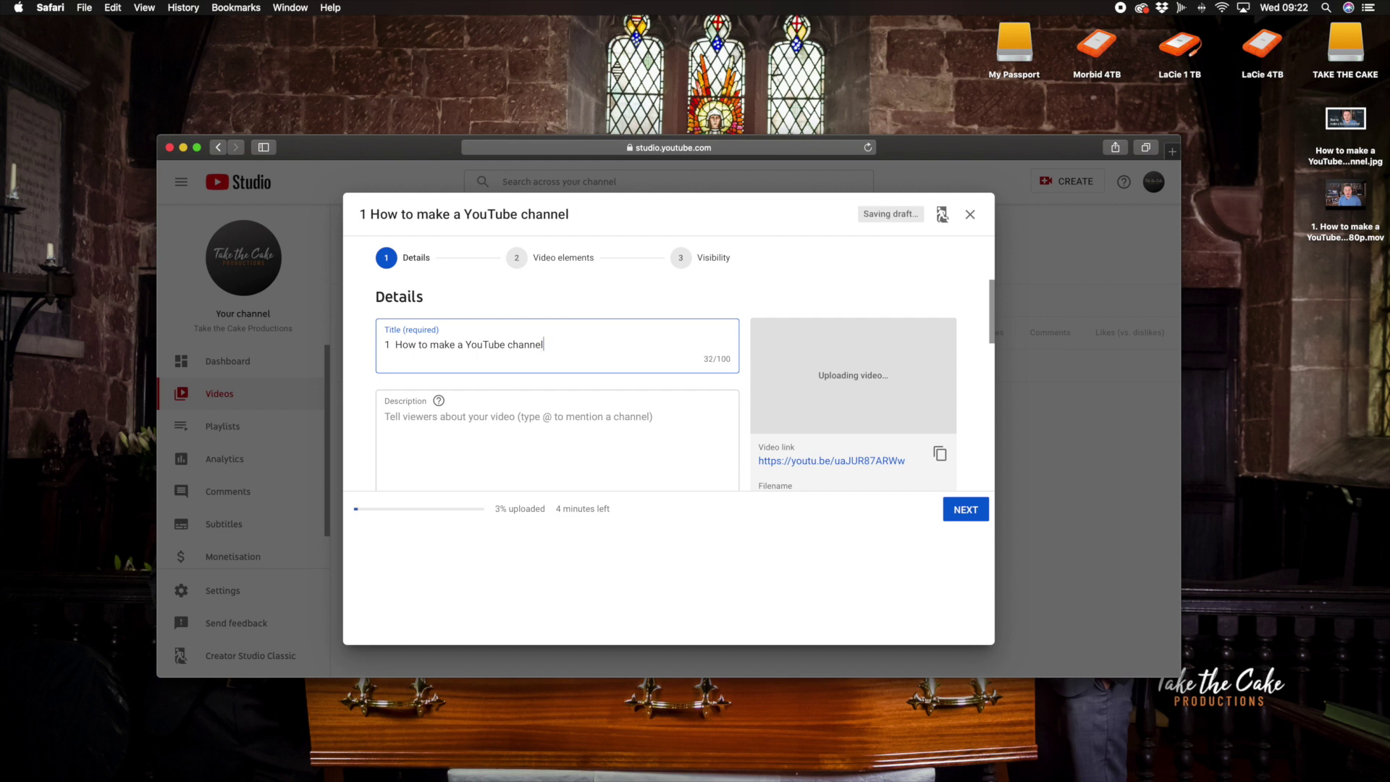
{"action": "left_click", "coordinate": [397, 346]}
{"action": "key", "text": "BackSpace"}
{"action": "key", "text": "BackSpace"}
{"action": "key", "text": "BackSpace"}
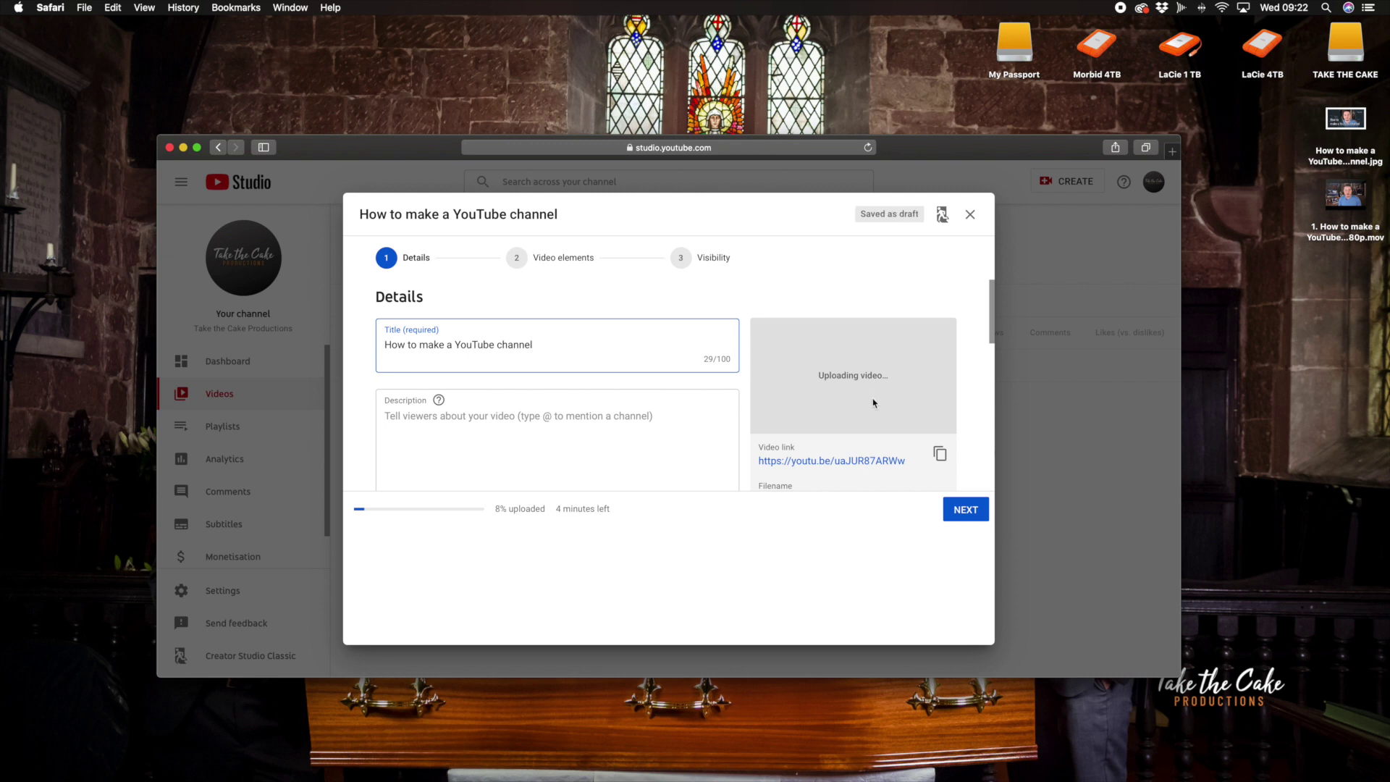
- Write a description including 'In todays video we look at creating a YouTube channel'
{"action": "left_click", "coordinate": [523, 420]}
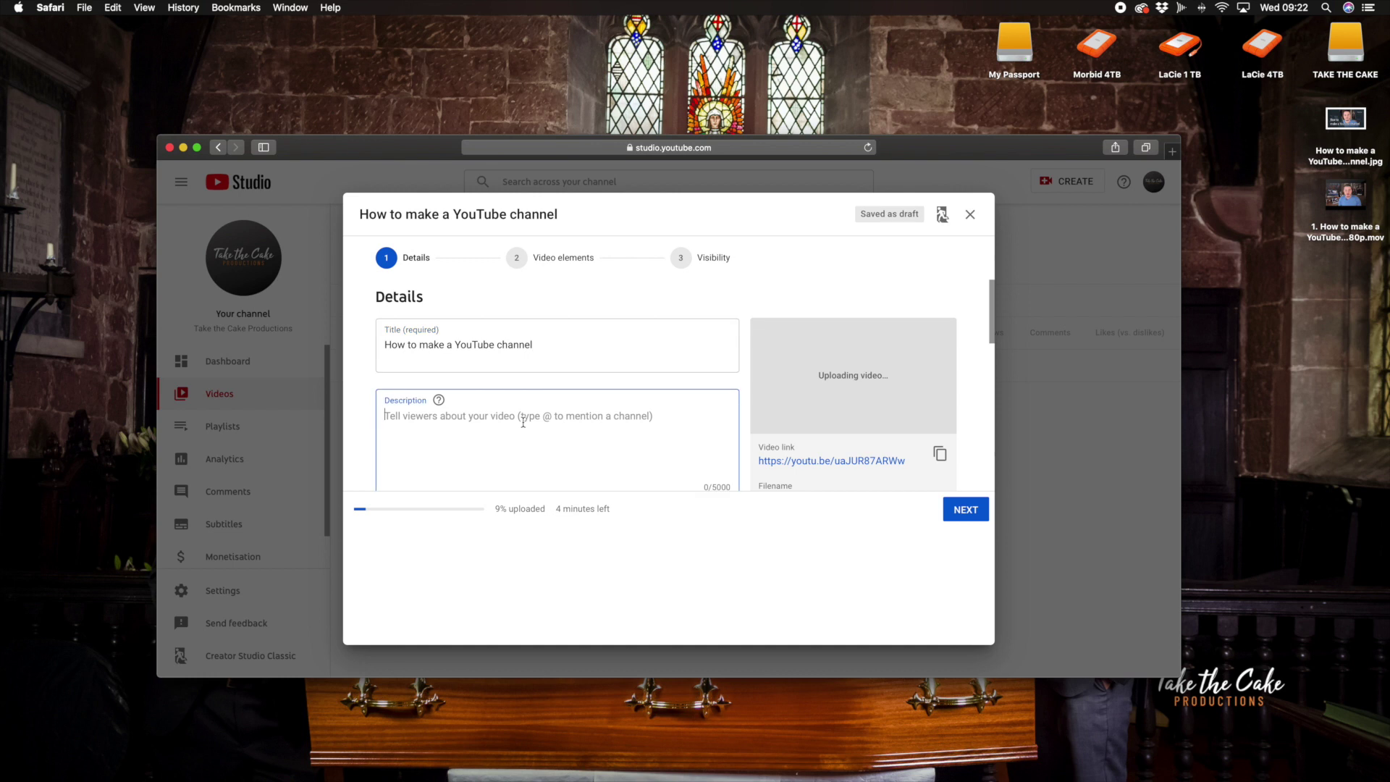
{"action": "scroll", "coordinate": [524, 421], "scroll_direction": "down", "scroll_amount": 3}
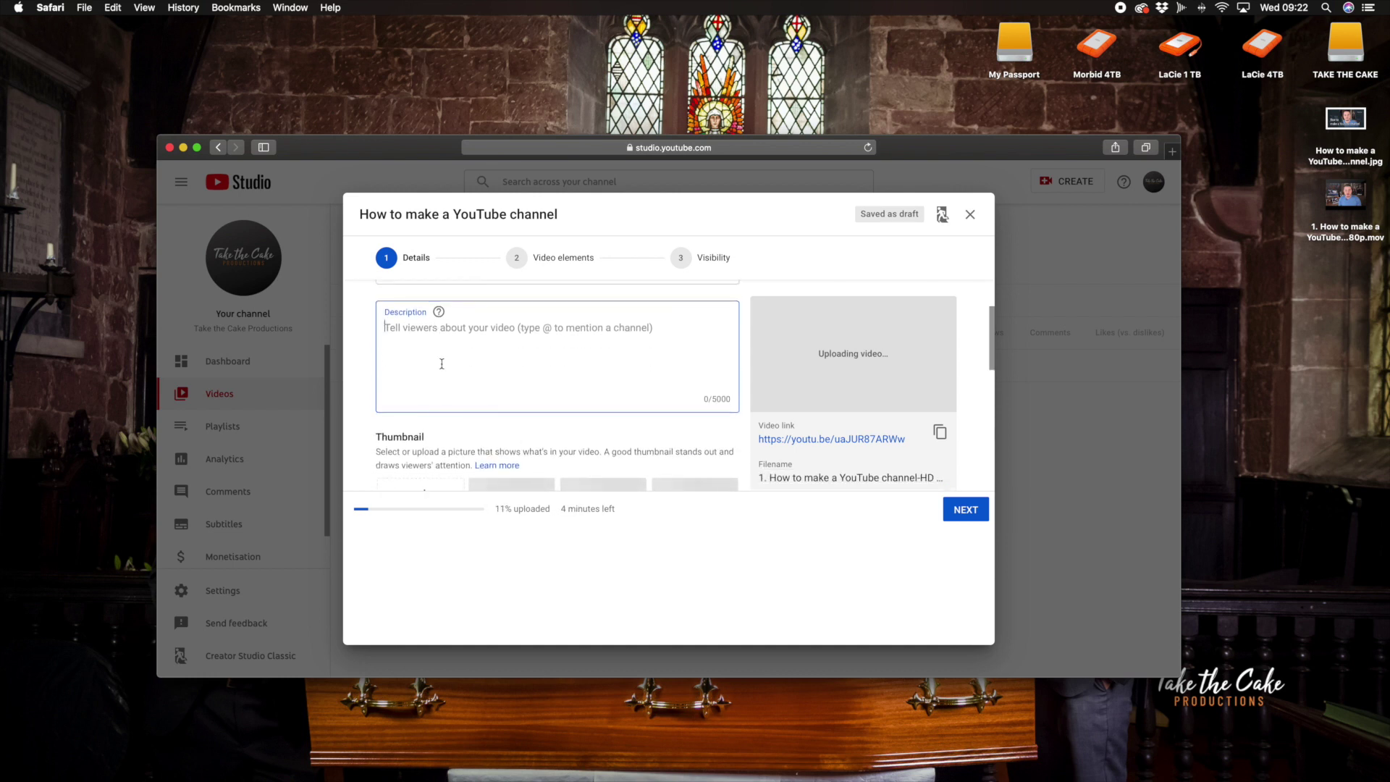
{"action": "type", "text": "H"}
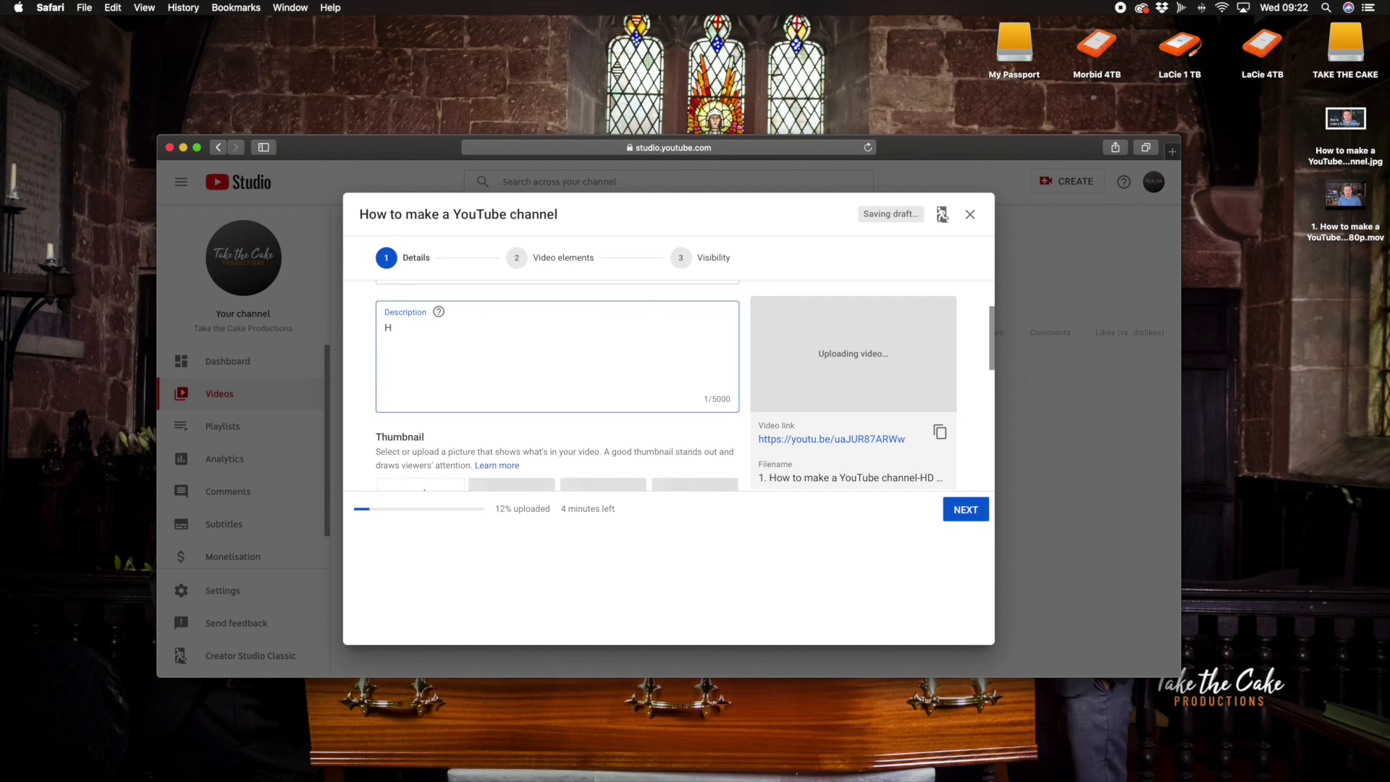
{"action": "type", "text": "ow to"}
{"action": "scroll", "coordinate": [666, 383], "scroll_direction": "up", "scroll_amount": 2}
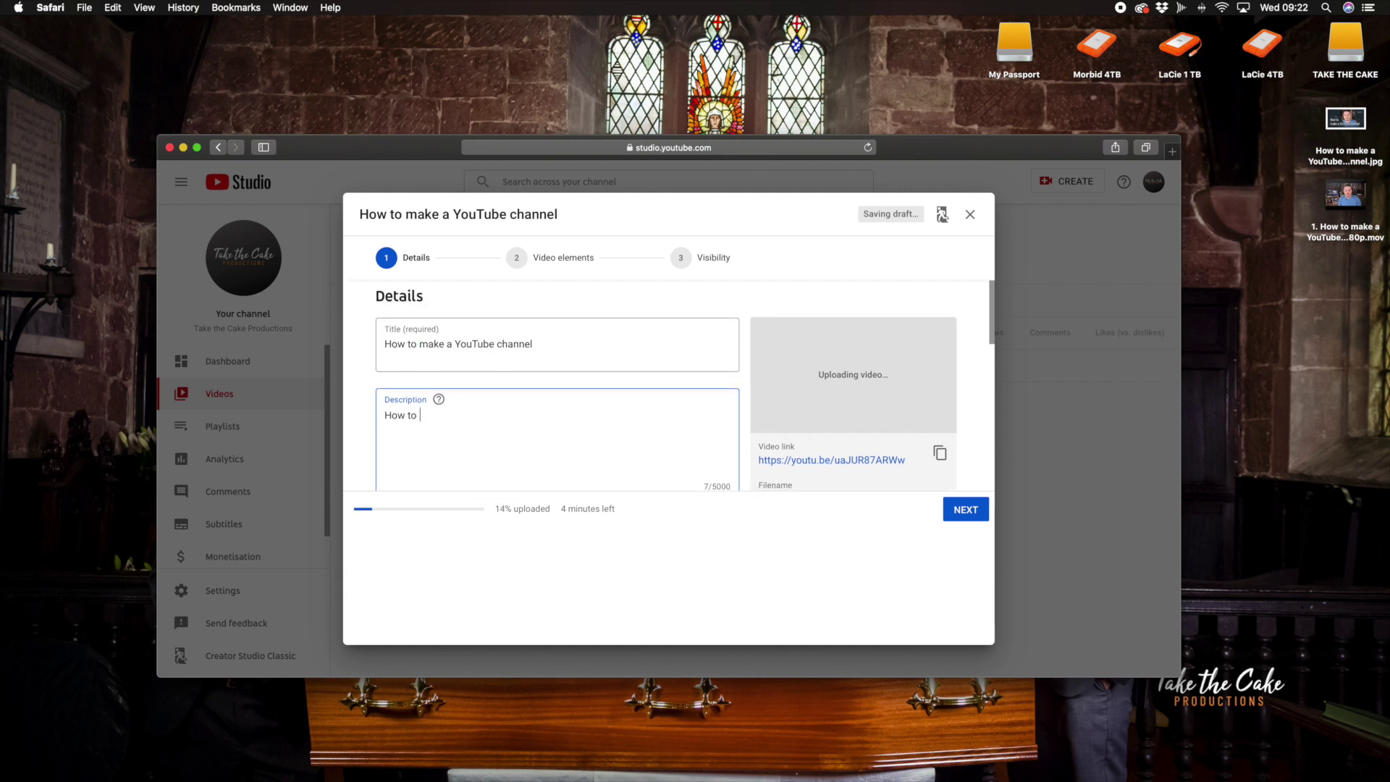
{"action": "type", "text": "make a YouTube channe"}
{"action": "key", "text": "BackSpace"}
{"action": "key", "text": "BackSpace"}
{"action": "key", "text": "BackSpace"}
{"action": "type", "text": "In todays video we"}
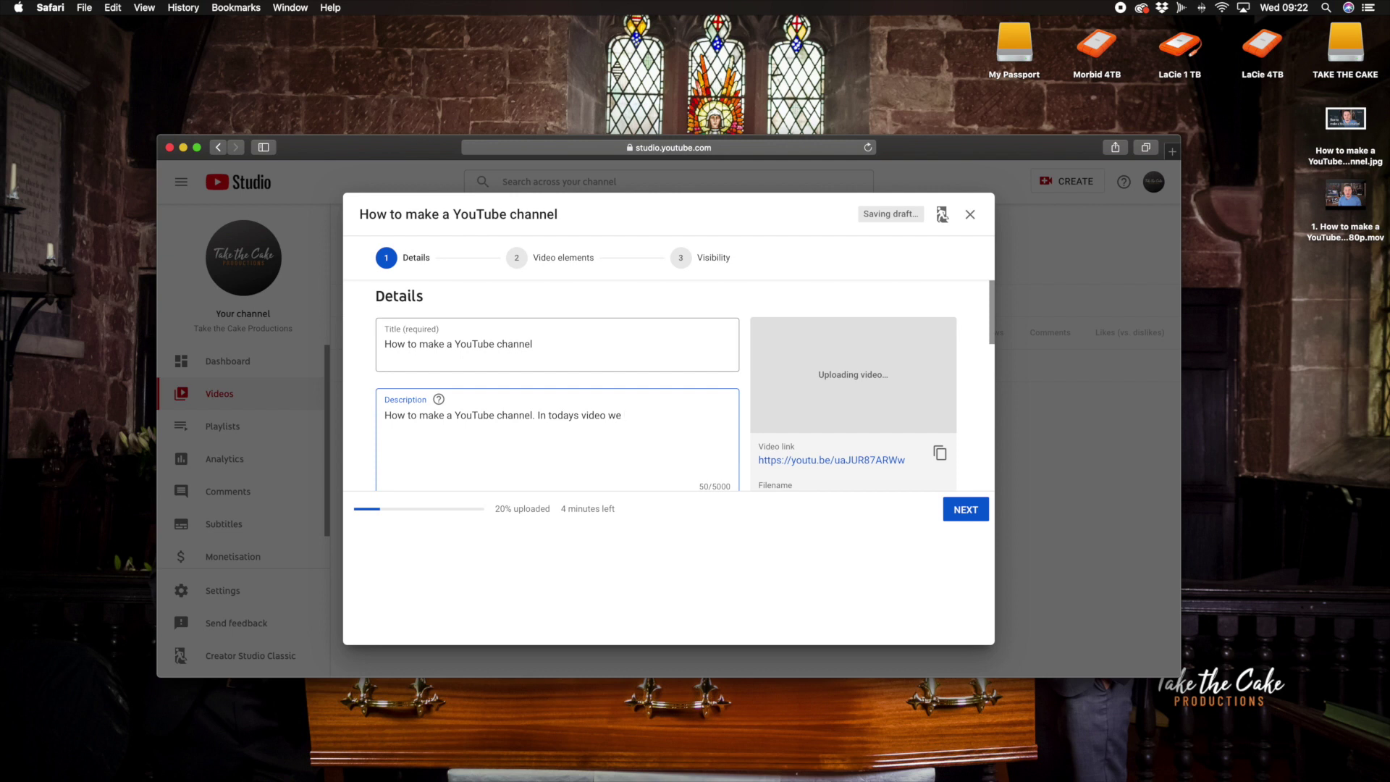
{"action": "type", "text": " look at creating a YouTube channel"}
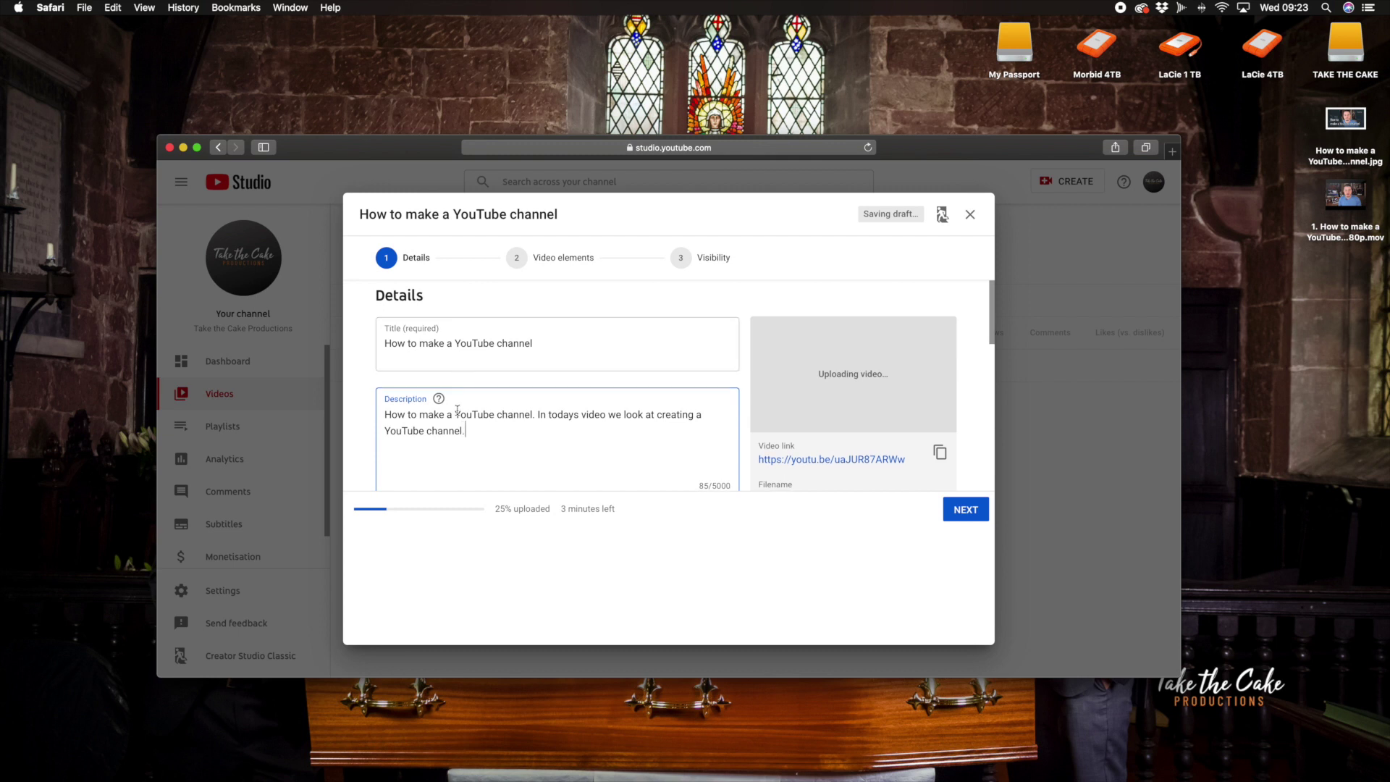
{"action": "scroll", "coordinate": [458, 409], "scroll_direction": "down", "scroll_amount": 3}
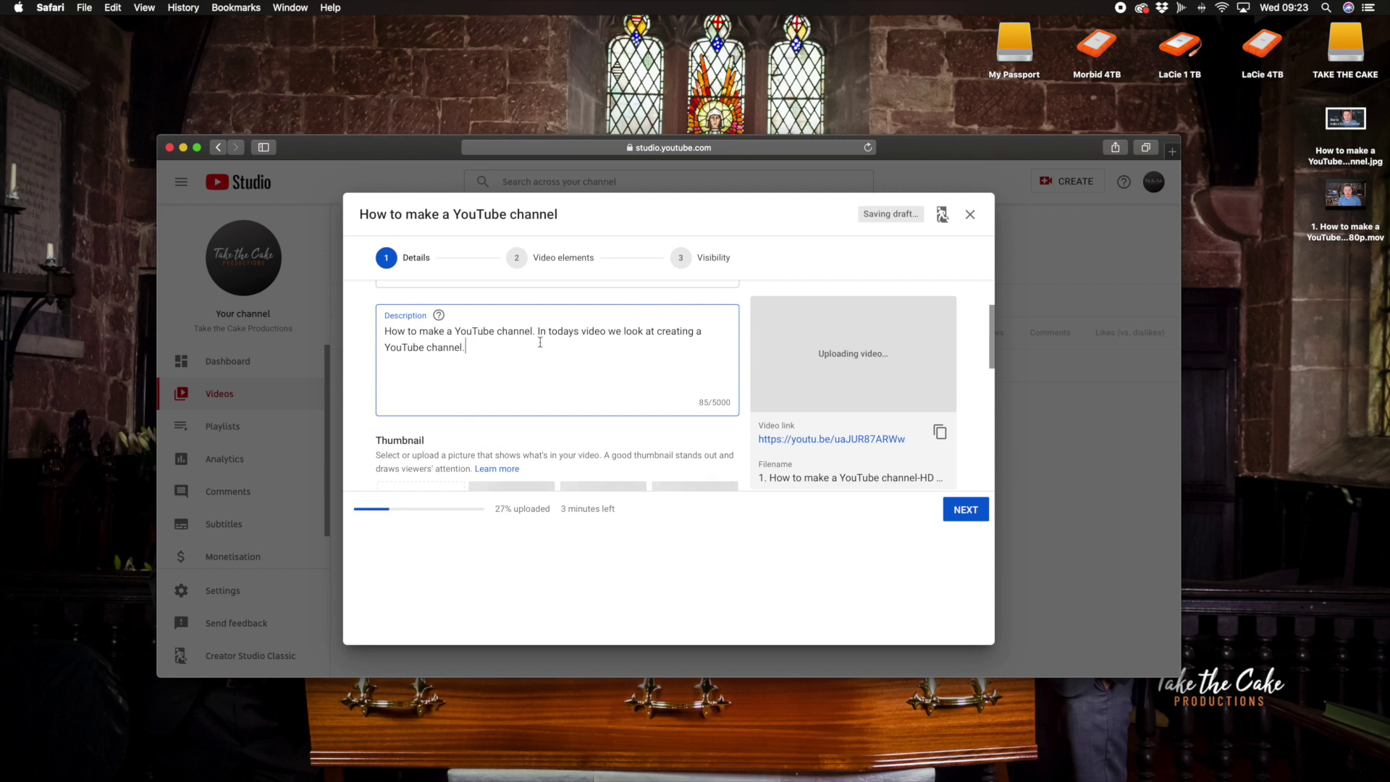
- Upload the Desktop .jpg image as the video's custom thumbnail
{"action": "scroll", "coordinate": [471, 376], "scroll_direction": "down", "scroll_amount": 3}
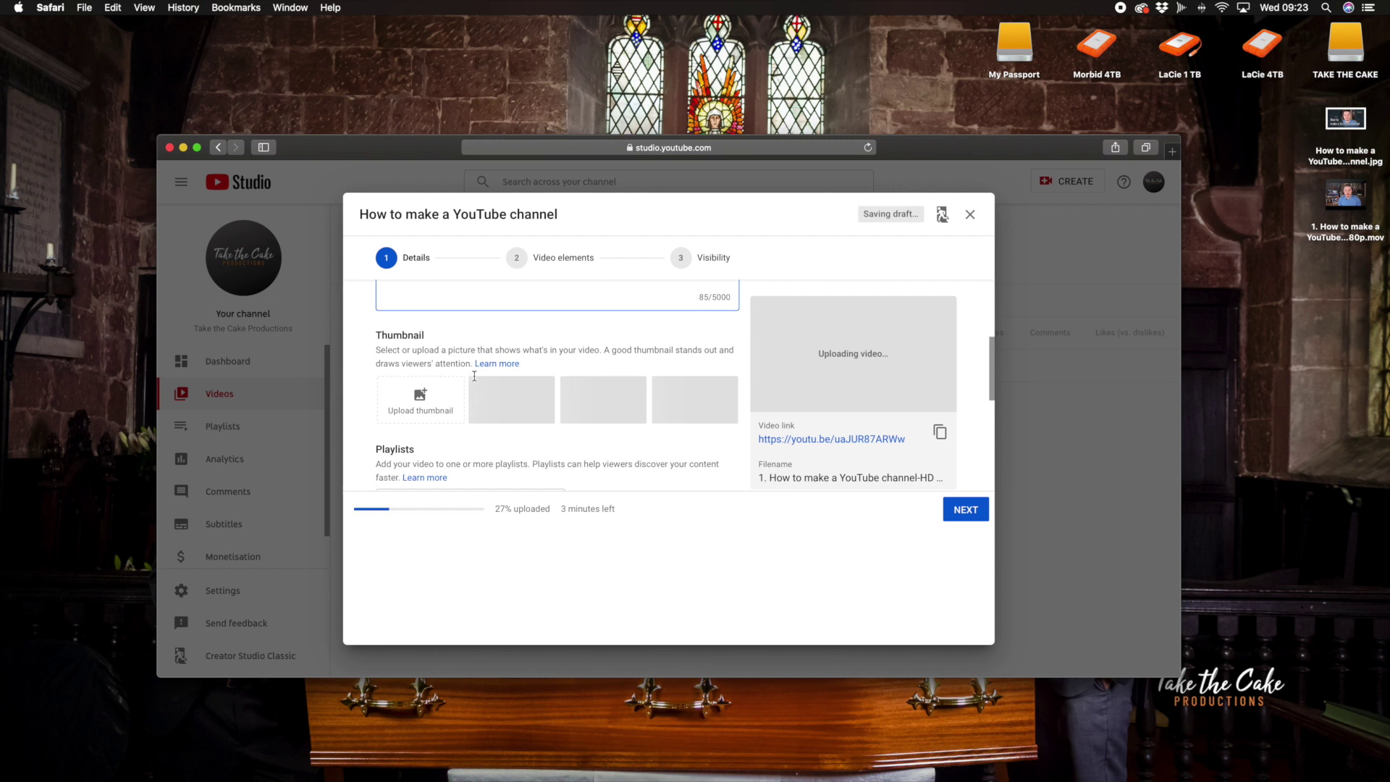
{"action": "scroll", "coordinate": [474, 379], "scroll_direction": "down", "scroll_amount": 1}
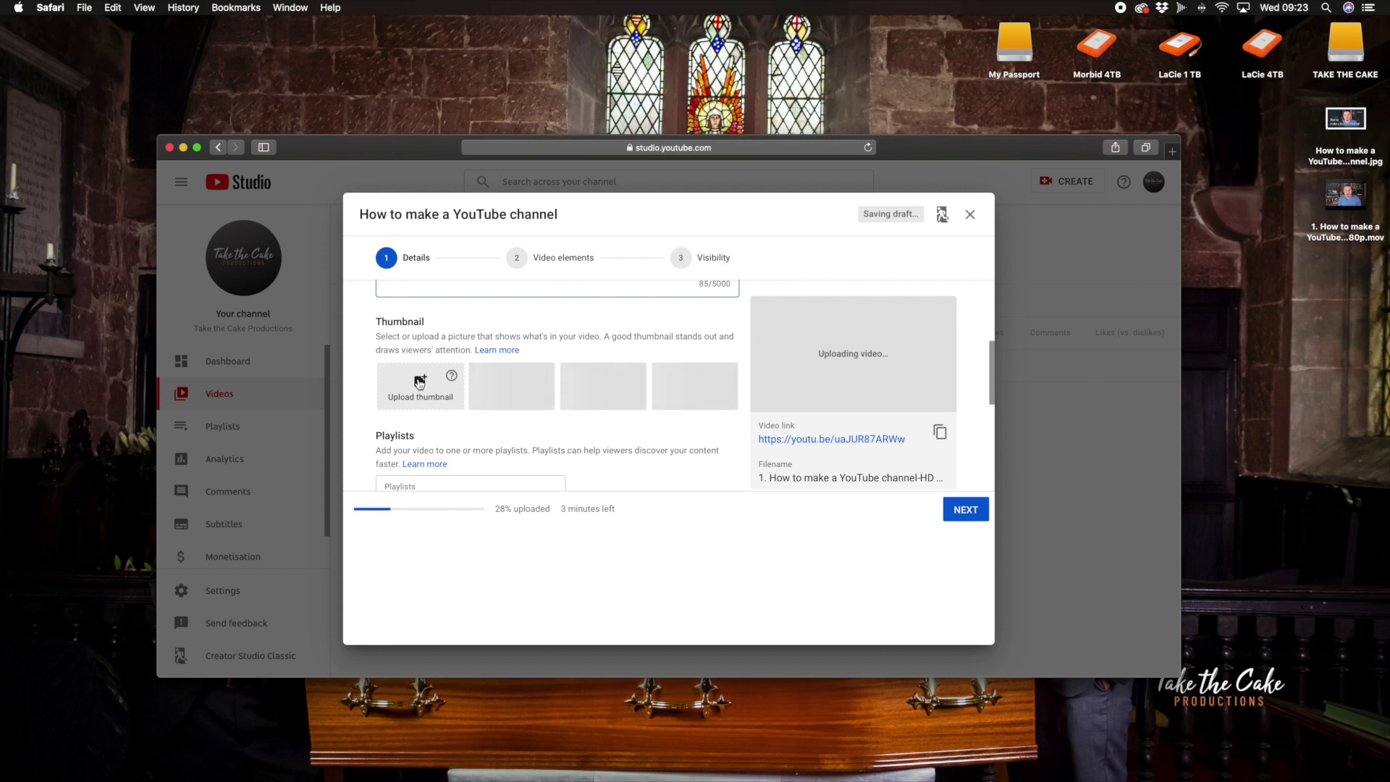
{"action": "left_click", "coordinate": [419, 383]}
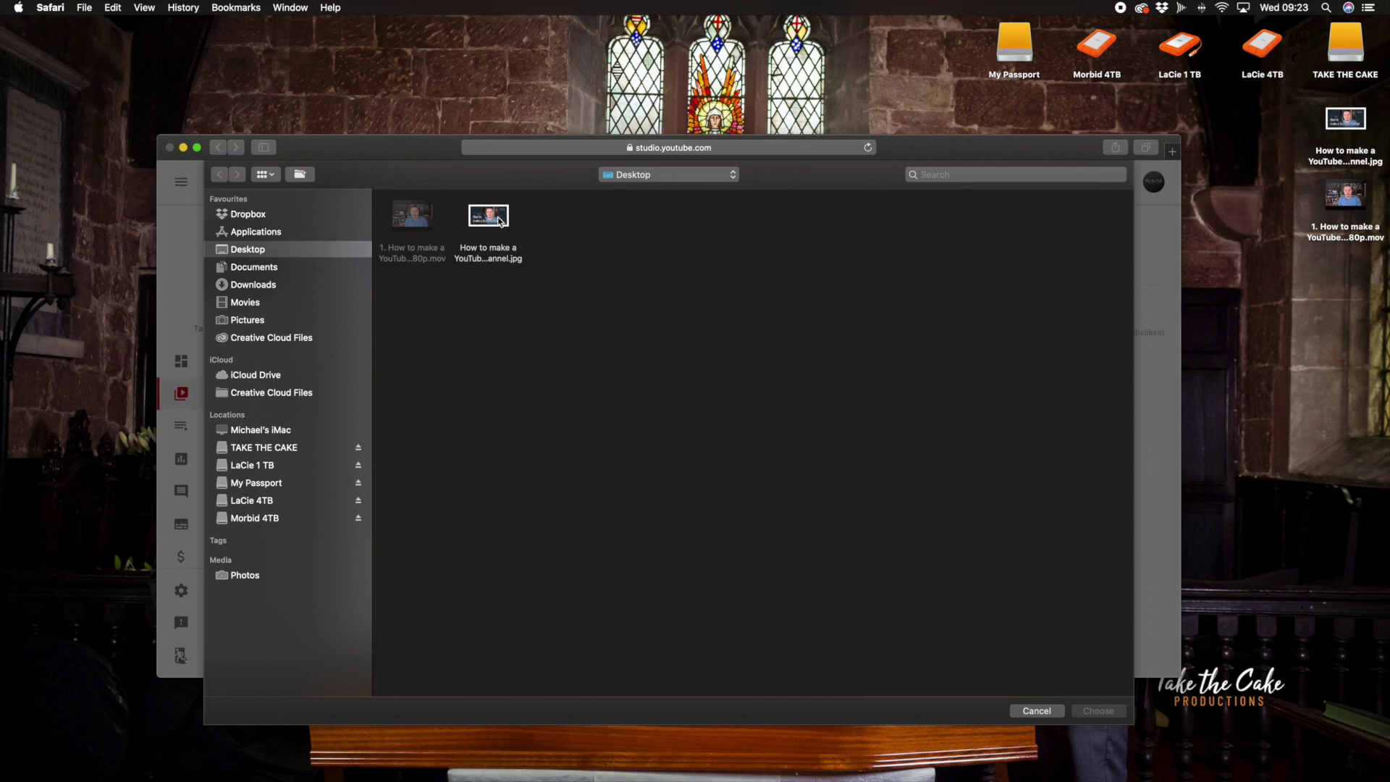
{"action": "double_click", "coordinate": [499, 220]}
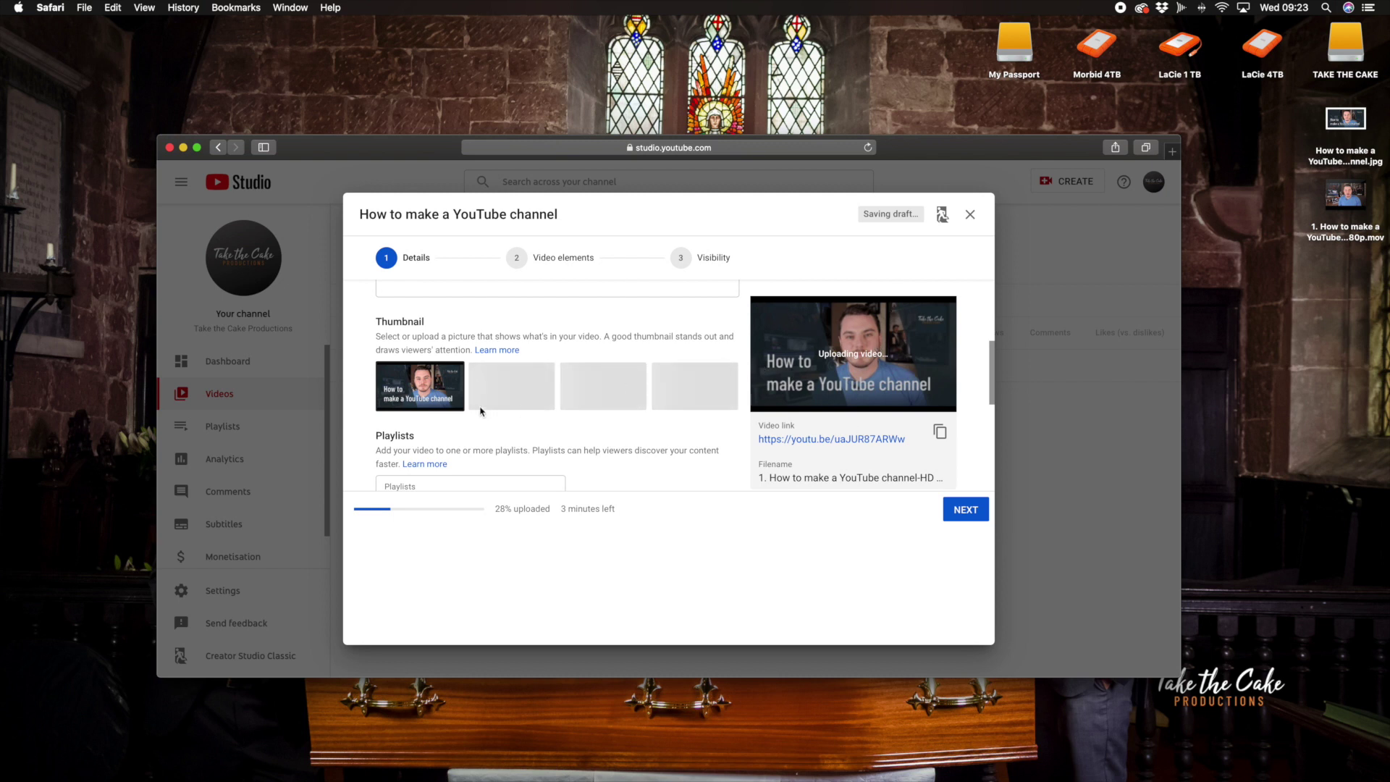
- Set the Audience option to 'No, it's not Made for Kids'
{"action": "scroll", "coordinate": [428, 394], "scroll_direction": "down", "scroll_amount": 1}
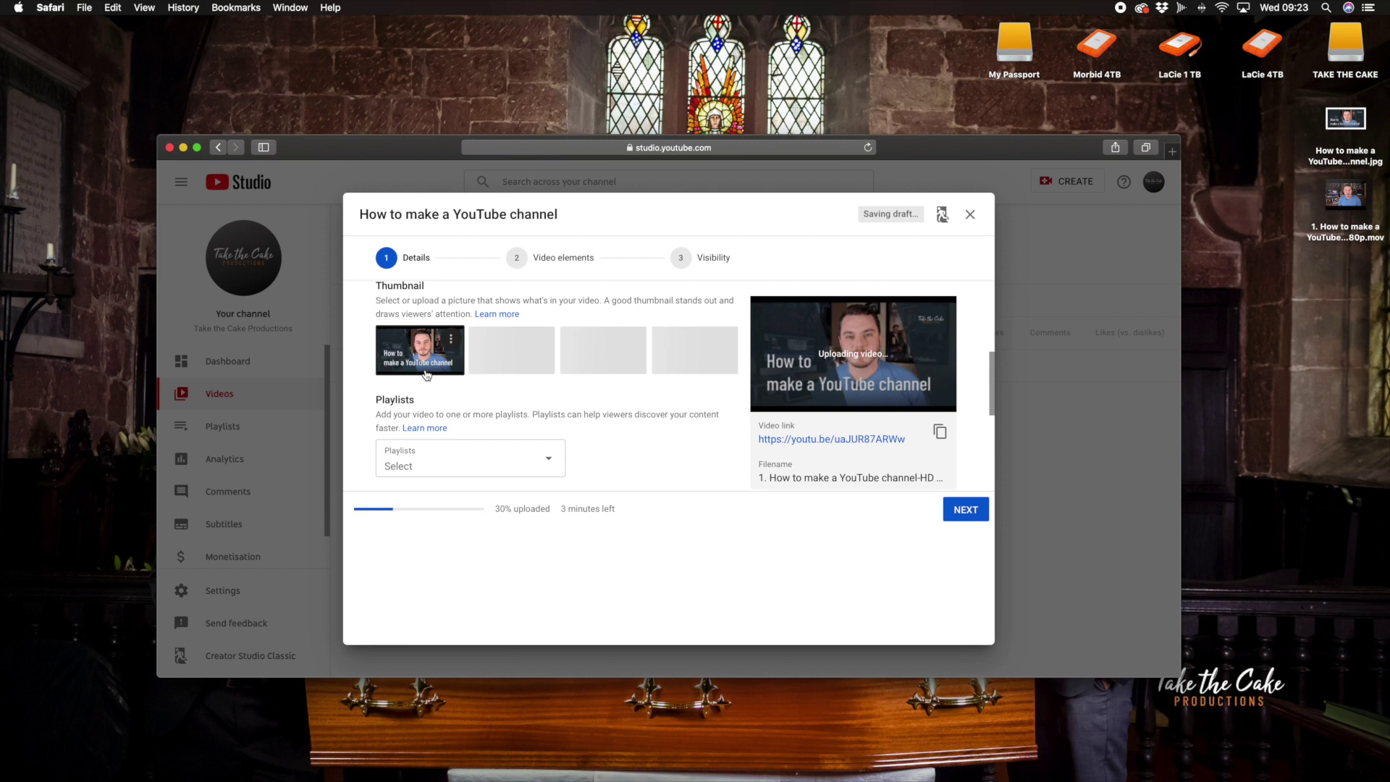
{"action": "scroll", "coordinate": [427, 360], "scroll_direction": "down", "scroll_amount": 1}
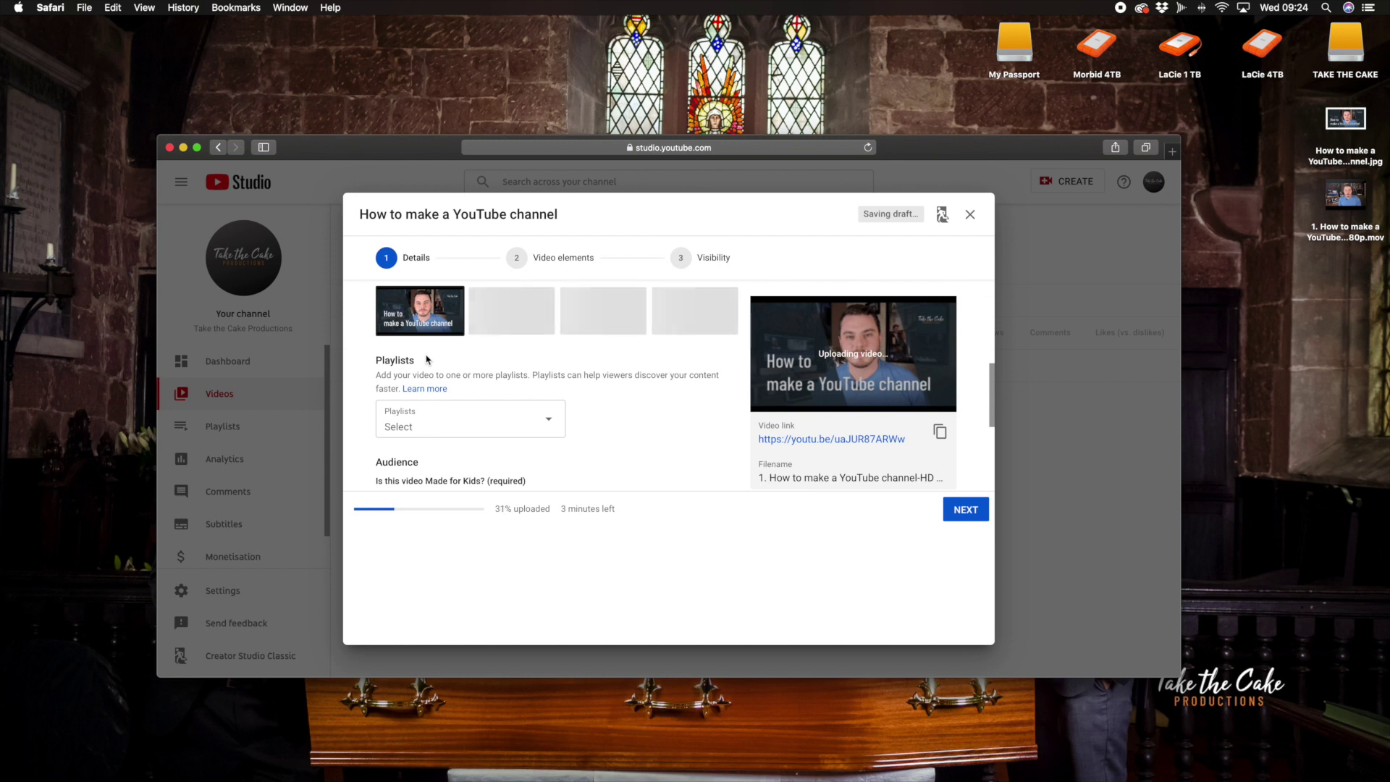
{"action": "scroll", "coordinate": [427, 360], "scroll_direction": "down", "scroll_amount": 2}
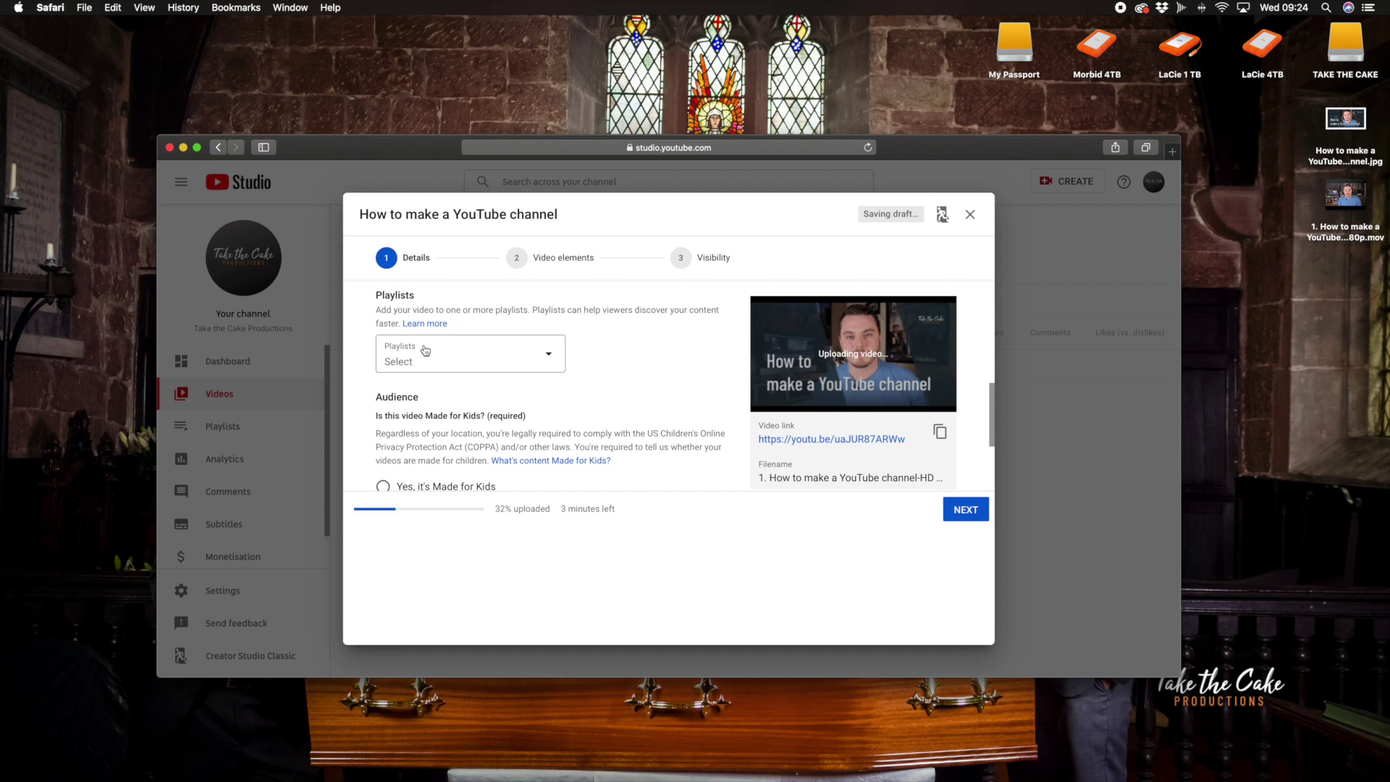
{"action": "scroll", "coordinate": [505, 365], "scroll_direction": "down", "scroll_amount": 3}
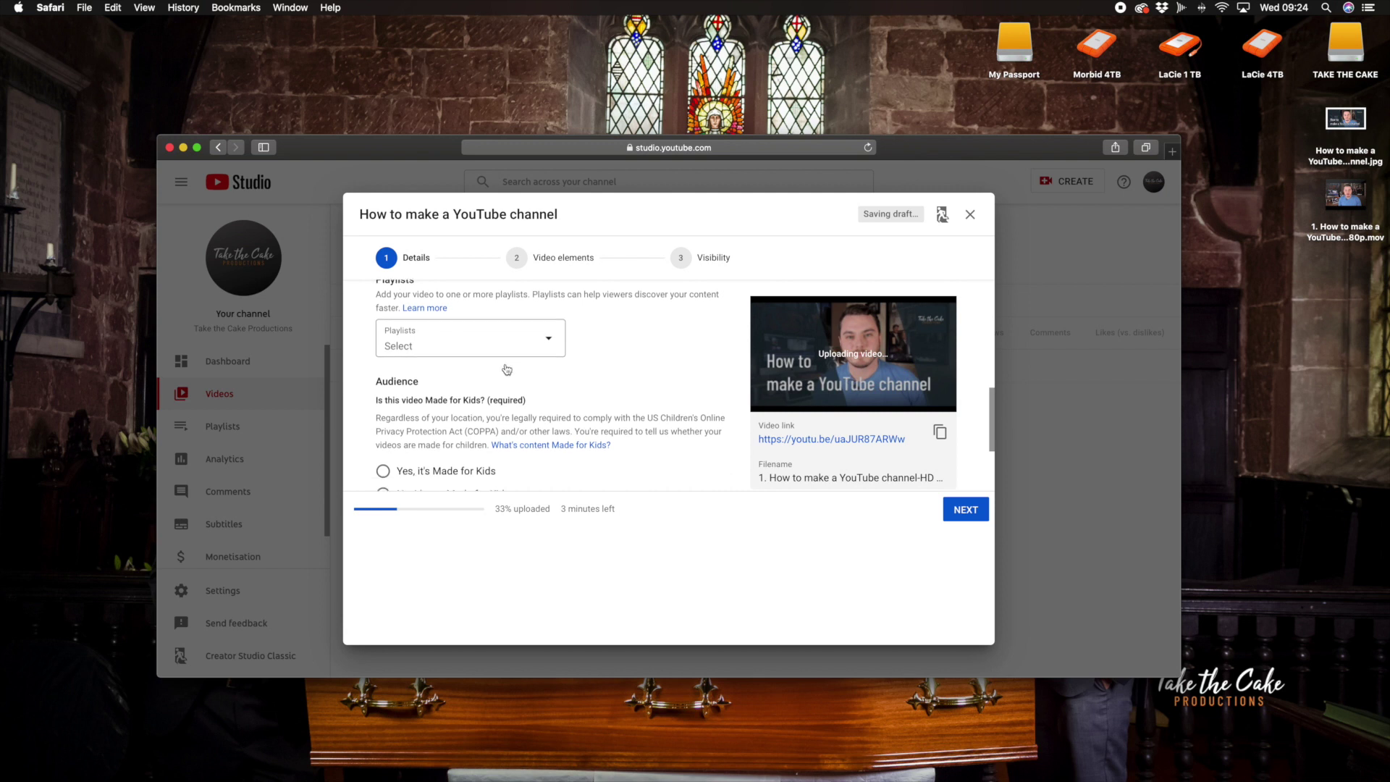
{"action": "scroll", "coordinate": [505, 365], "scroll_direction": "down", "scroll_amount": 2}
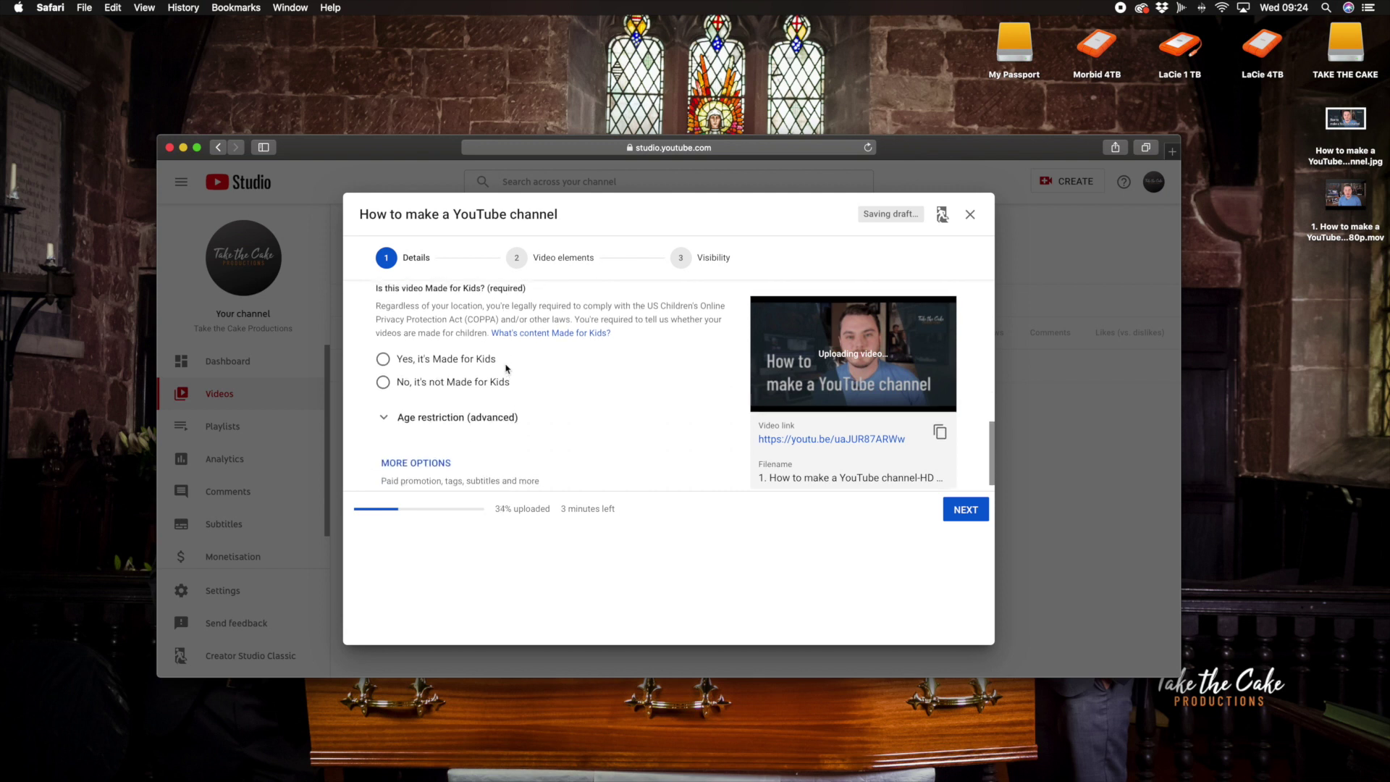
{"action": "scroll", "coordinate": [442, 348], "scroll_direction": "up", "scroll_amount": 1}
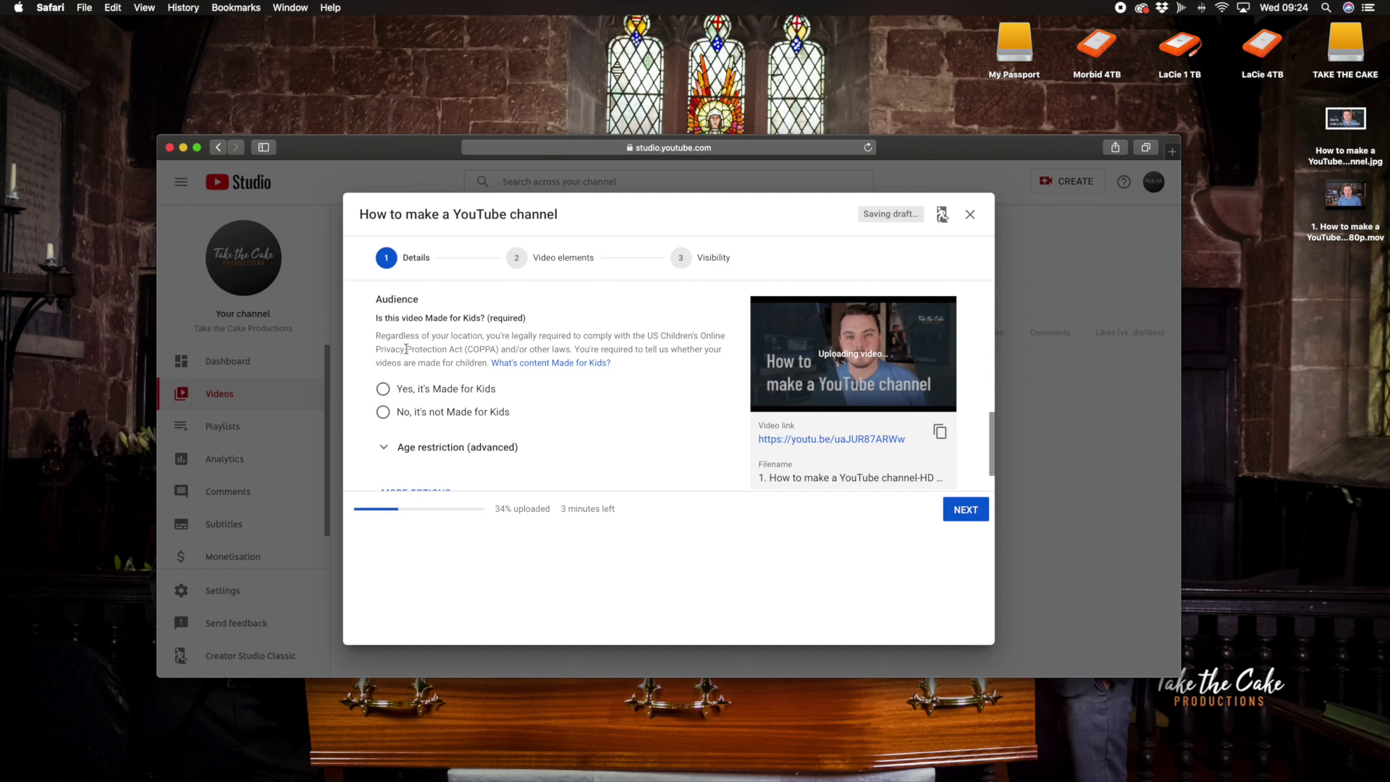
{"action": "left_click", "coordinate": [383, 412]}
{"action": "scroll", "coordinate": [507, 424], "scroll_direction": "down", "scroll_amount": 1}
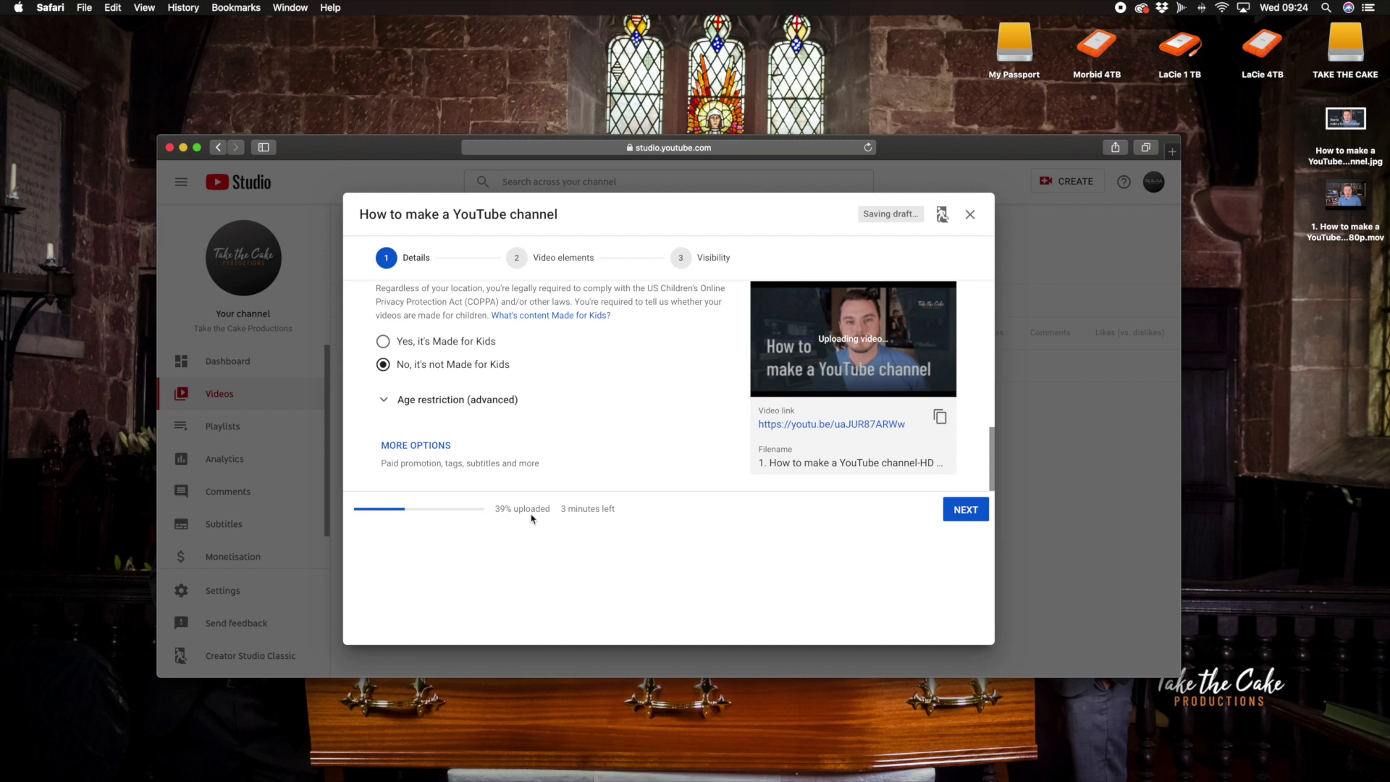
- Advance to Video elements and look over end screen and cards without adding any
{"action": "left_click", "coordinate": [966, 515]}
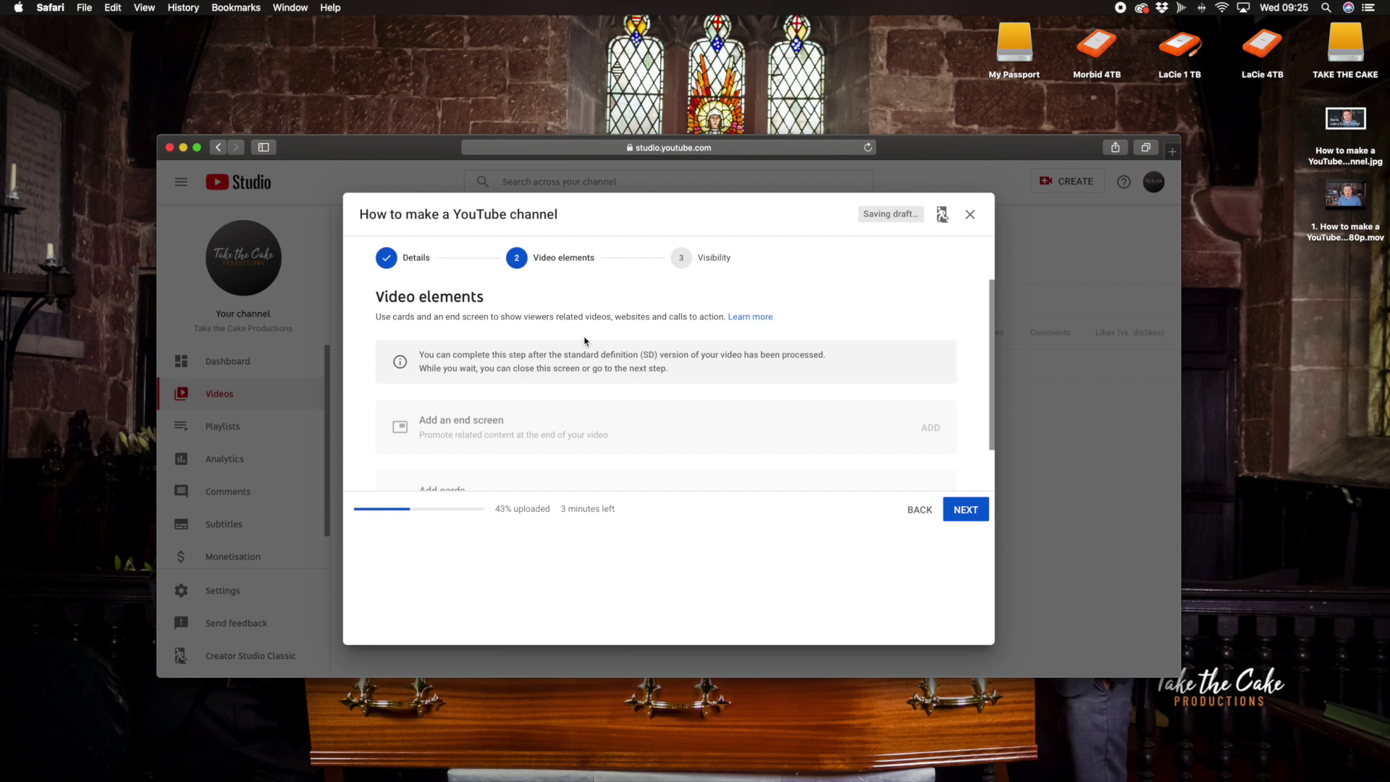
{"action": "scroll", "coordinate": [585, 341], "scroll_direction": "down", "scroll_amount": 2}
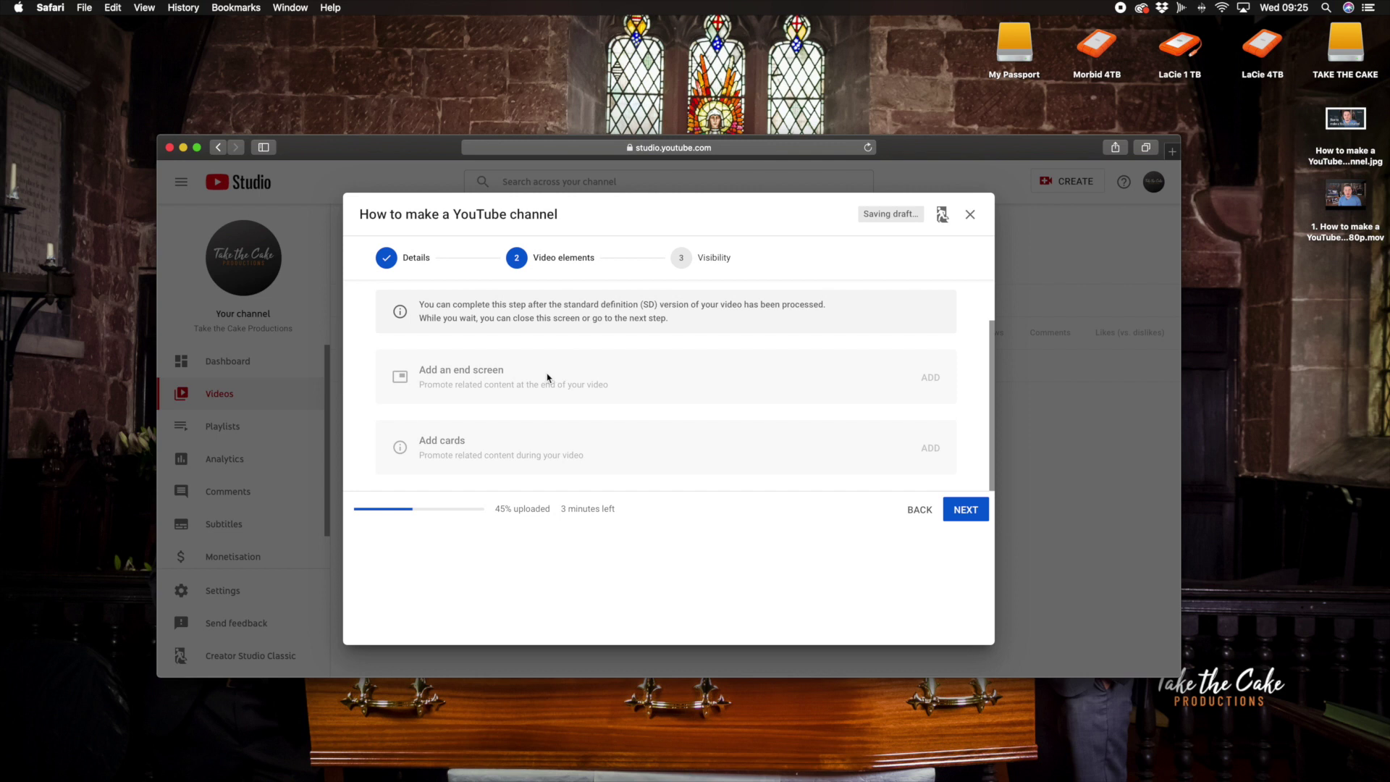
{"action": "scroll", "coordinate": [548, 377], "scroll_direction": "up", "scroll_amount": 1}
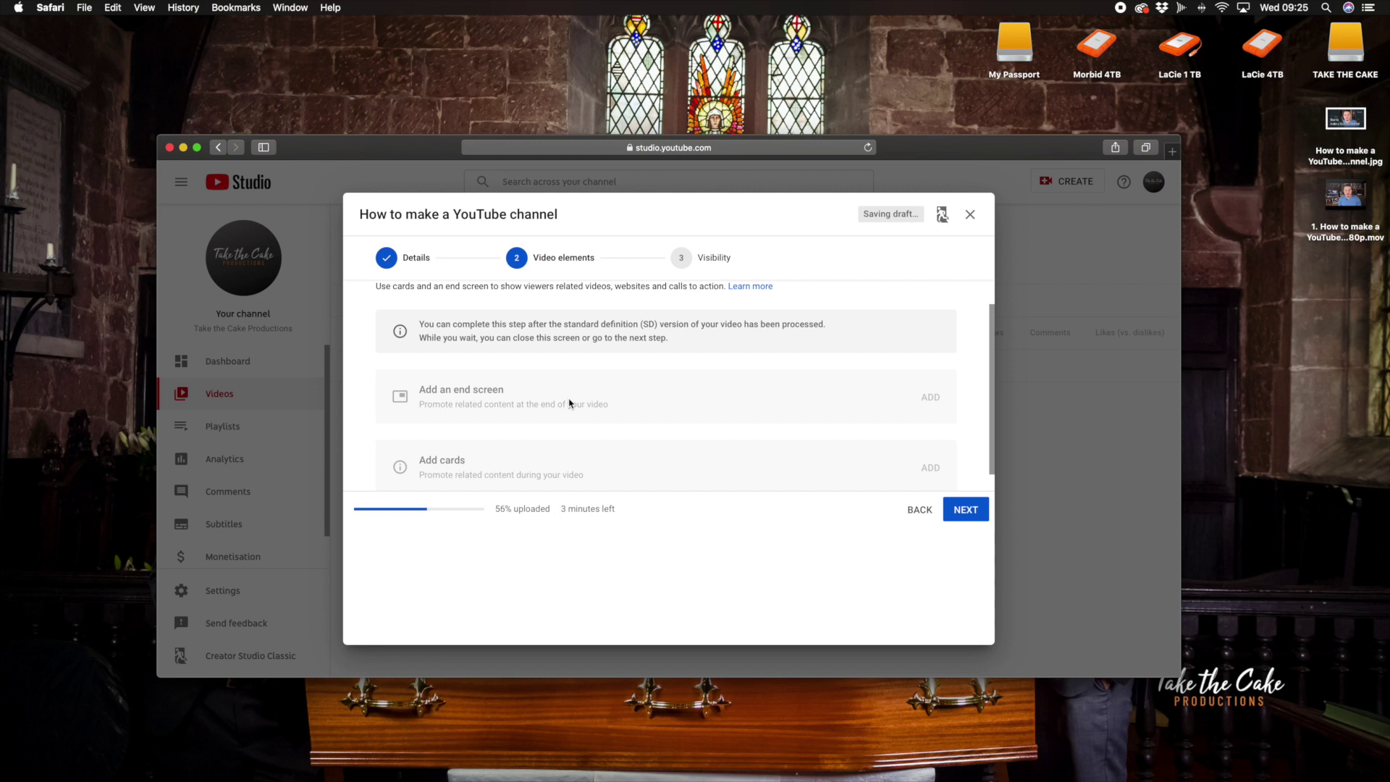
{"action": "scroll", "coordinate": [569, 449], "scroll_direction": "down", "scroll_amount": 1}
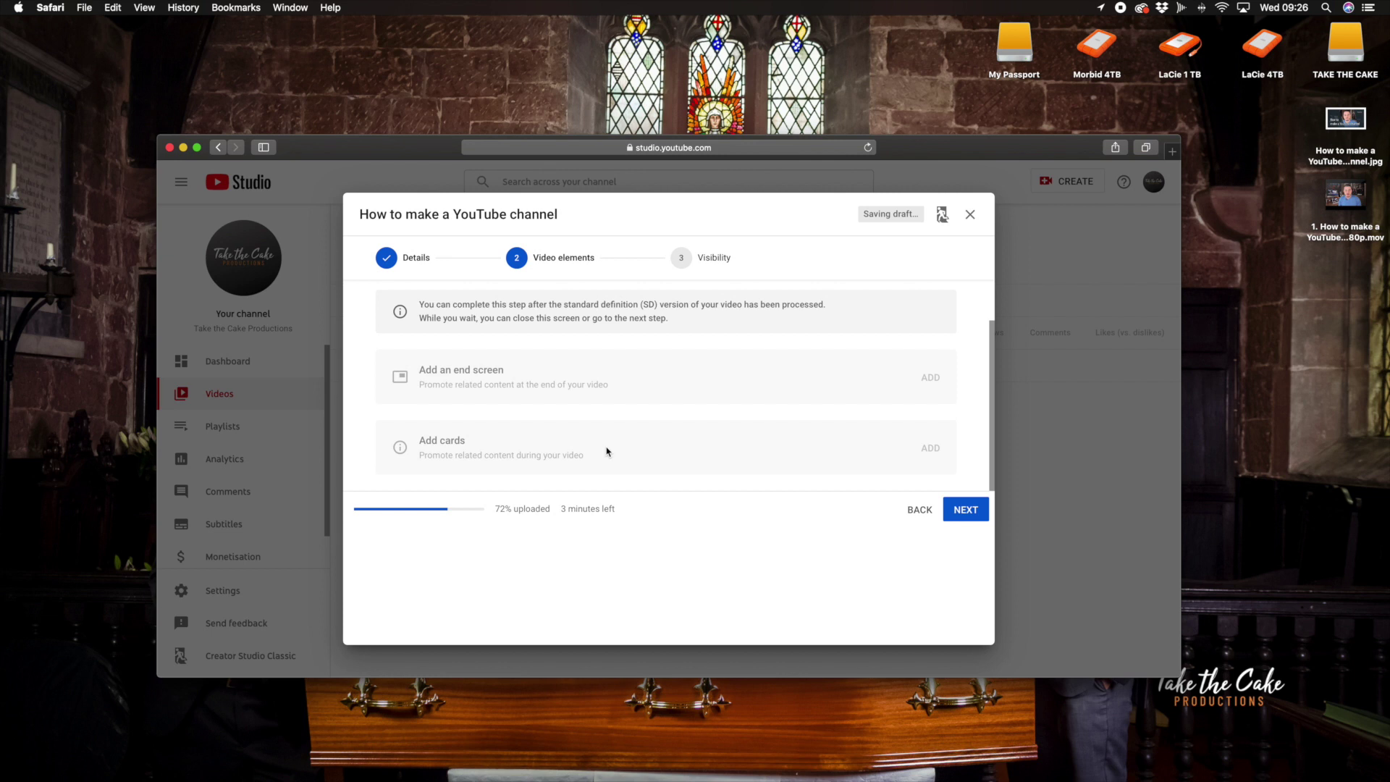
{"action": "scroll", "coordinate": [511, 372], "scroll_direction": "up", "scroll_amount": 2}
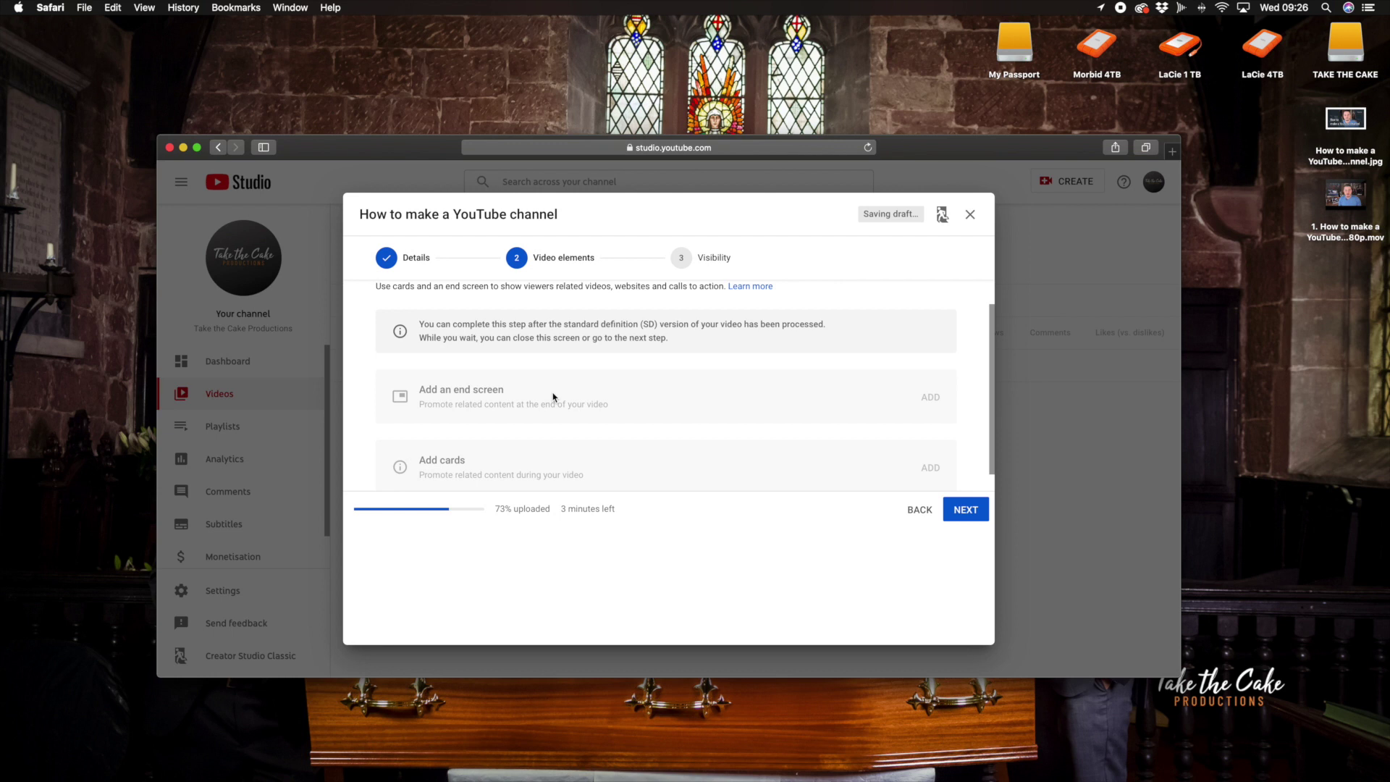
- On the Visibility step, choose Public and tick 'Set as instant Premiere'
{"action": "left_click", "coordinate": [963, 515]}
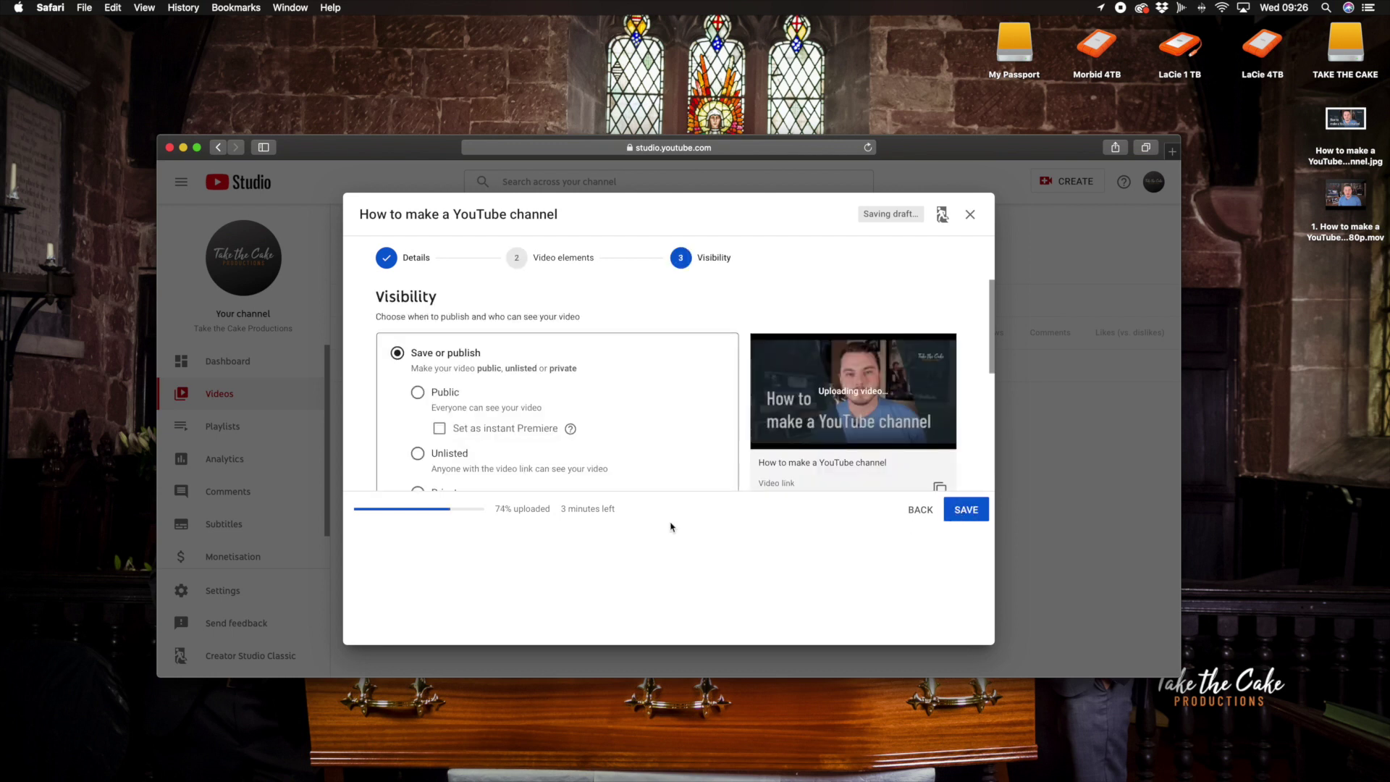
{"action": "scroll", "coordinate": [617, 427], "scroll_direction": "down", "scroll_amount": 1}
{"action": "scroll", "coordinate": [607, 412], "scroll_direction": "up", "scroll_amount": 1}
{"action": "scroll", "coordinate": [496, 314], "scroll_direction": "down", "scroll_amount": 1}
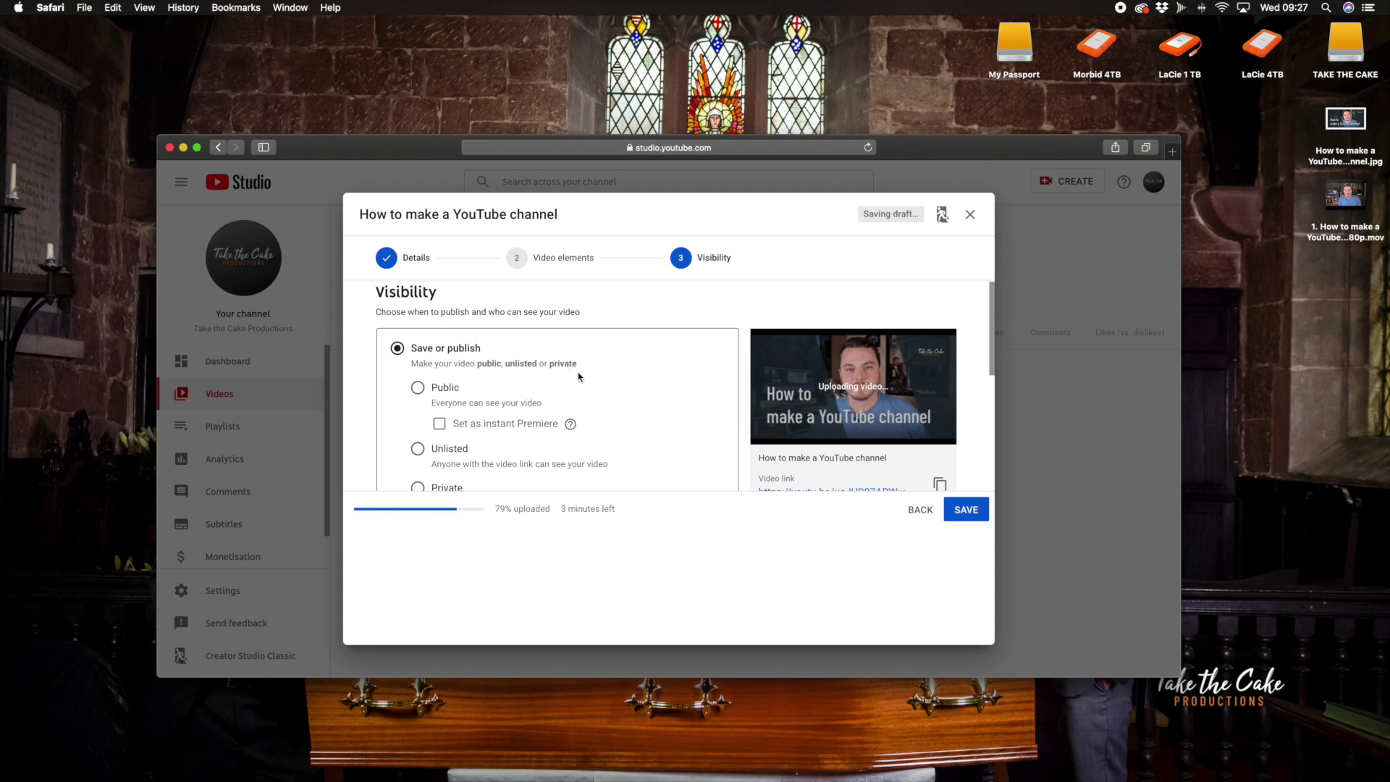
{"action": "left_click", "coordinate": [417, 388]}
{"action": "scroll", "coordinate": [512, 402], "scroll_direction": "down", "scroll_amount": 2}
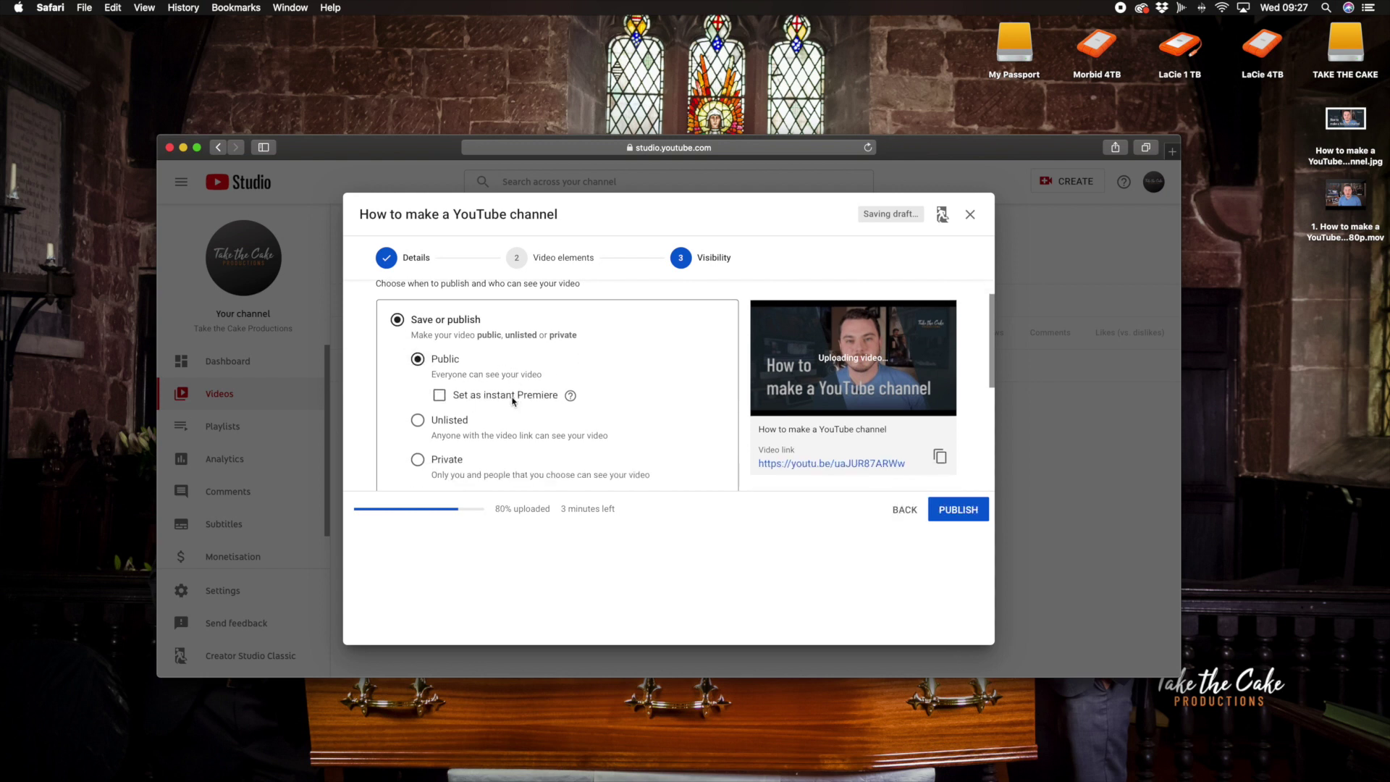
{"action": "scroll", "coordinate": [489, 410], "scroll_direction": "down", "scroll_amount": 1}
{"action": "scroll", "coordinate": [489, 410], "scroll_direction": "down", "scroll_amount": 1}
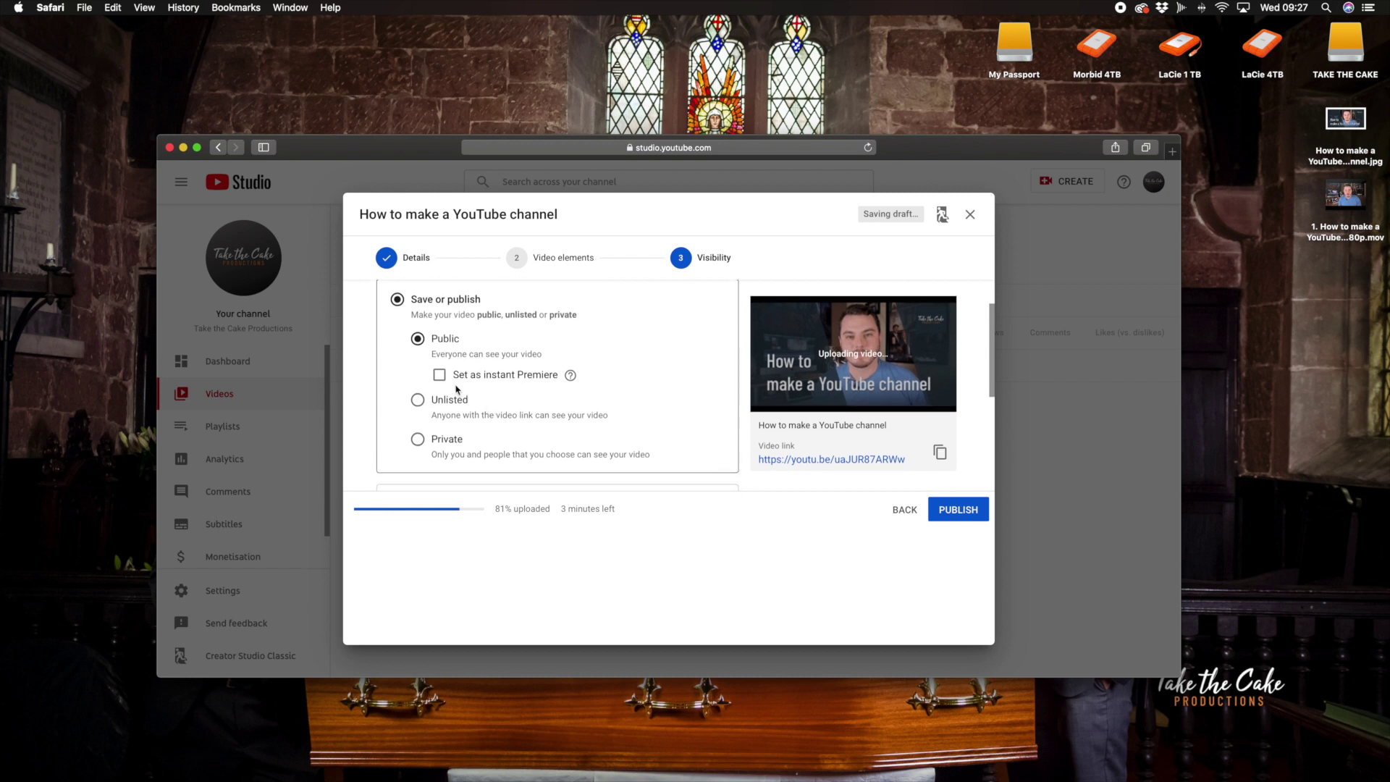
{"action": "left_click", "coordinate": [439, 375]}
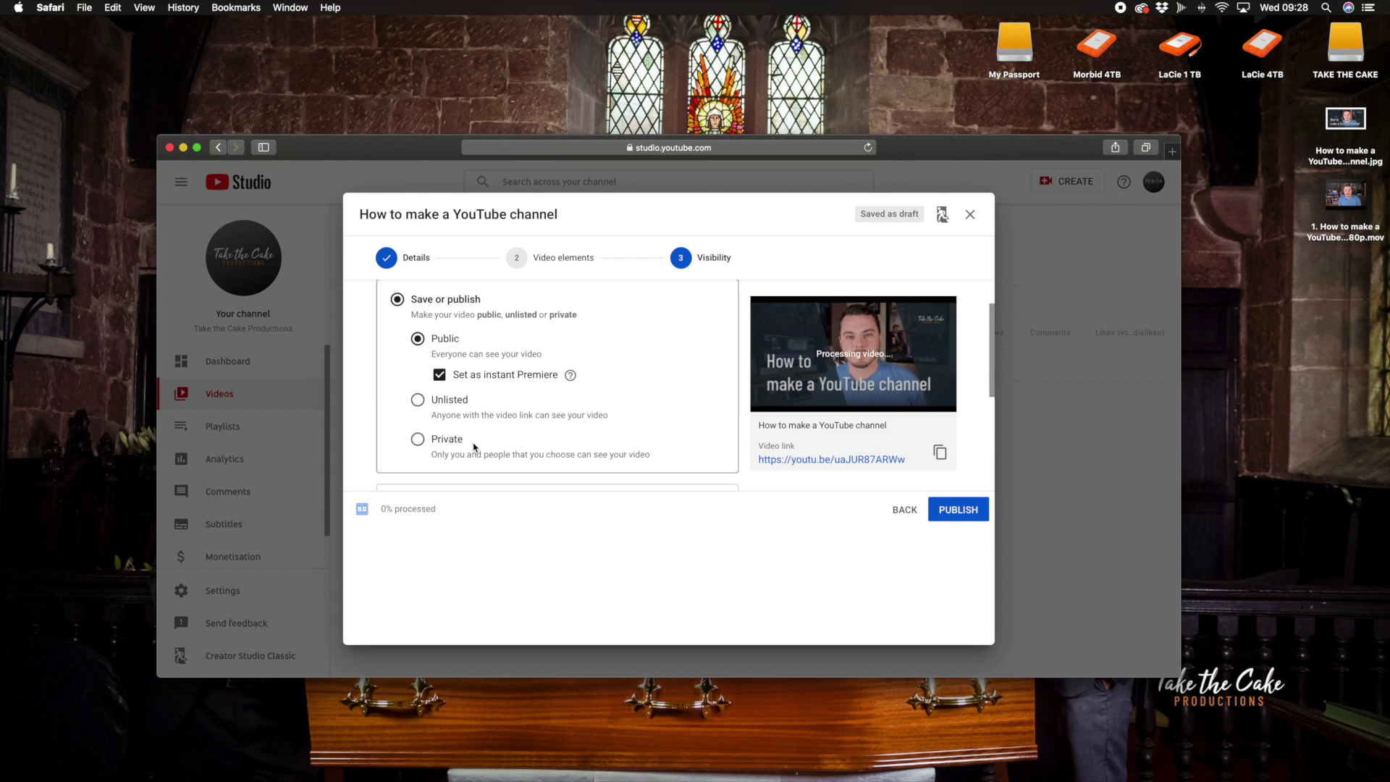
{"action": "scroll", "coordinate": [489, 444], "scroll_direction": "down", "scroll_amount": 2}
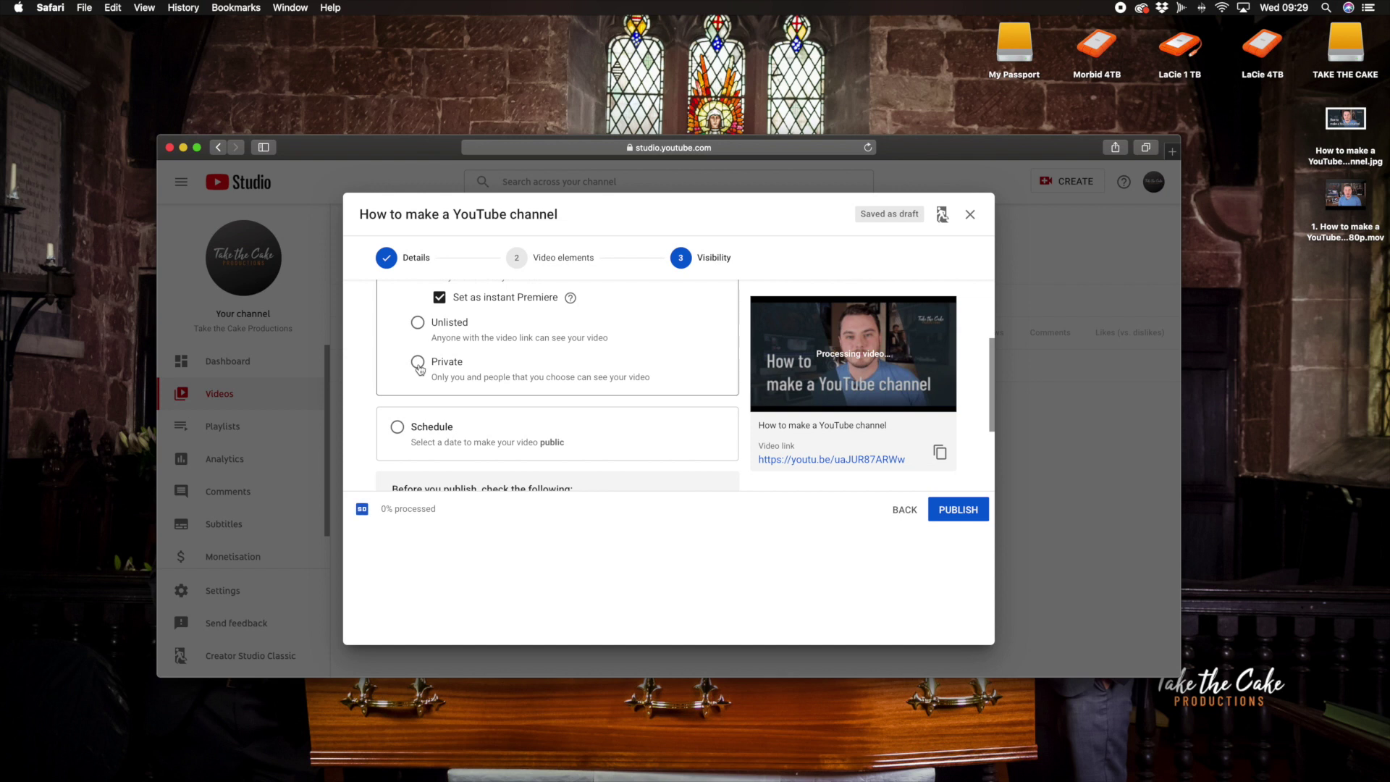
- Scroll through the 'Before you publish' checklist
{"action": "scroll", "coordinate": [419, 368], "scroll_direction": "down", "scroll_amount": 1}
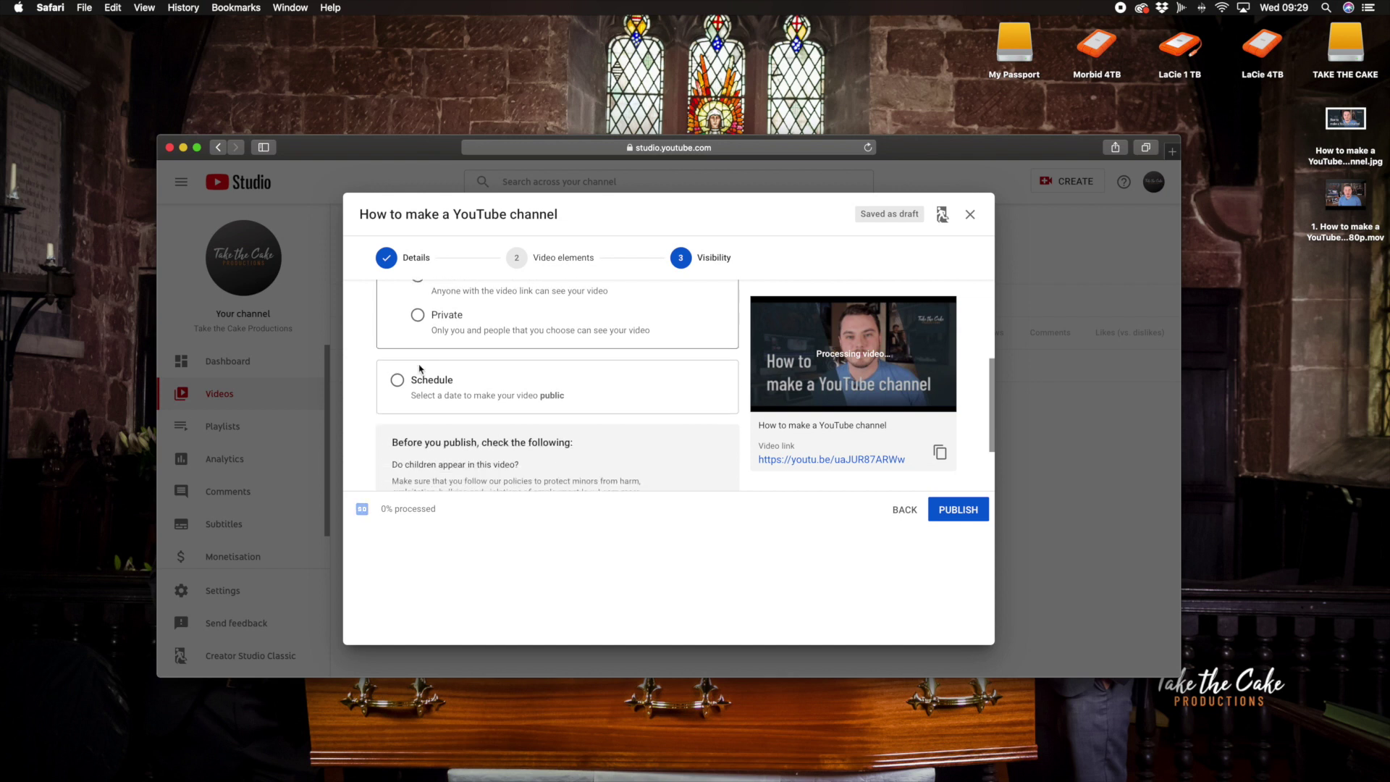
{"action": "scroll", "coordinate": [424, 390], "scroll_direction": "down", "scroll_amount": 1}
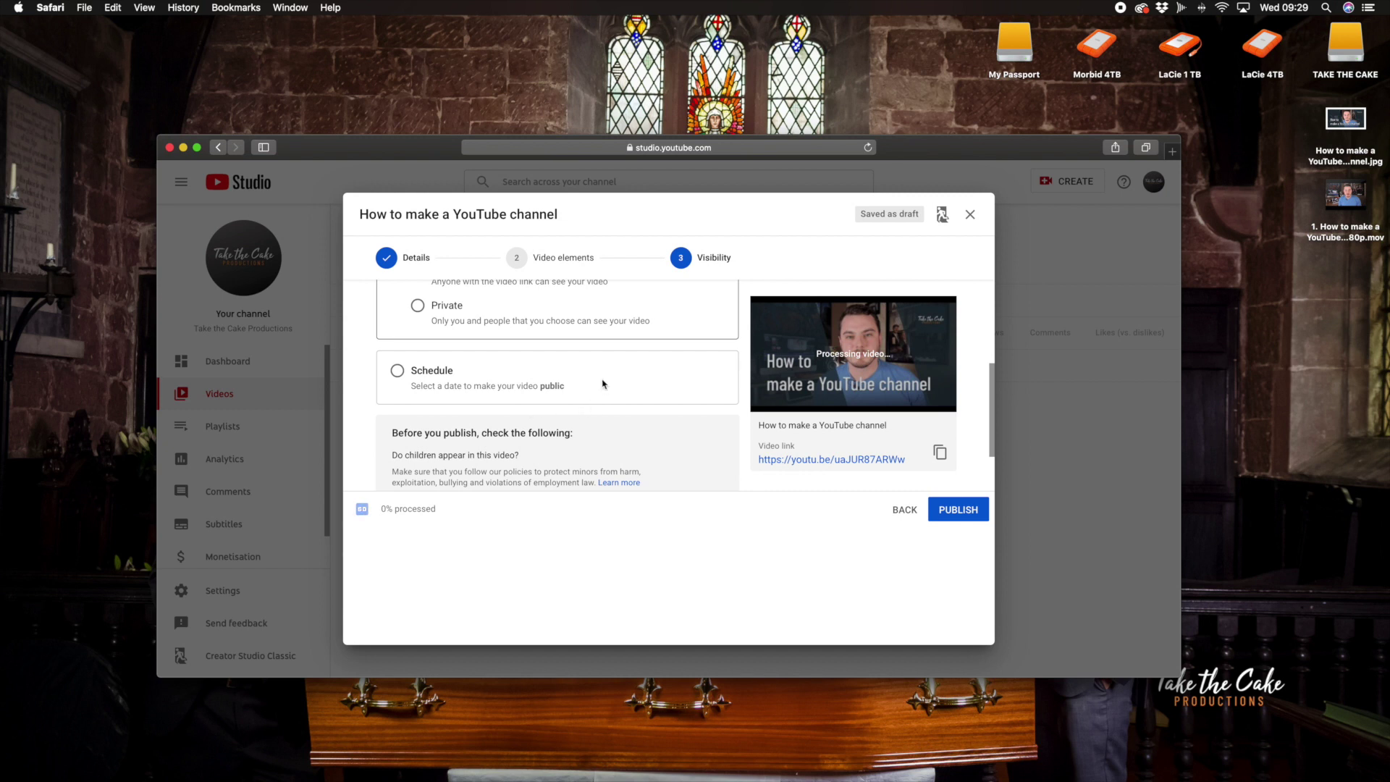
{"action": "scroll", "coordinate": [536, 394], "scroll_direction": "down", "scroll_amount": 1}
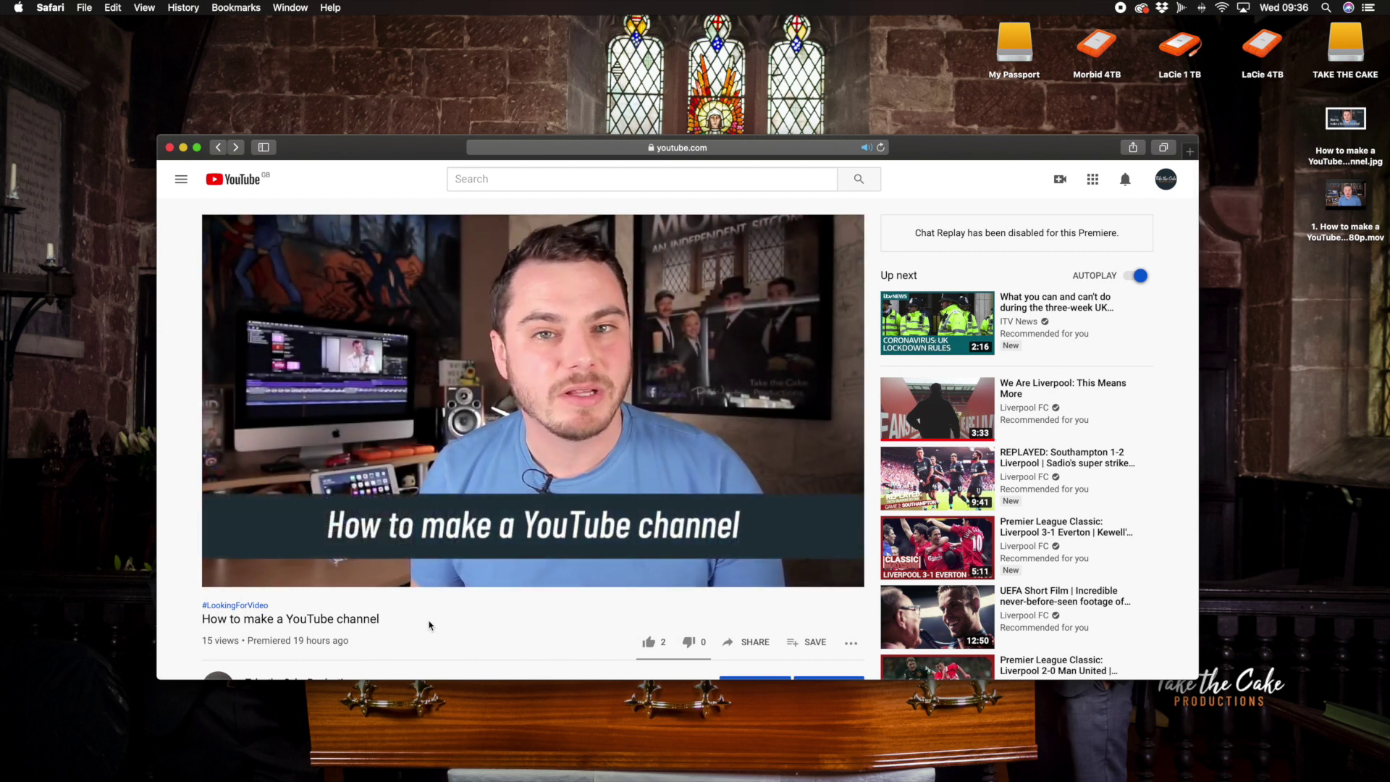
- Open 'How to make a YouTube channel' from the channel's own page
{"action": "scroll", "coordinate": [429, 625], "scroll_direction": "down", "scroll_amount": 1}
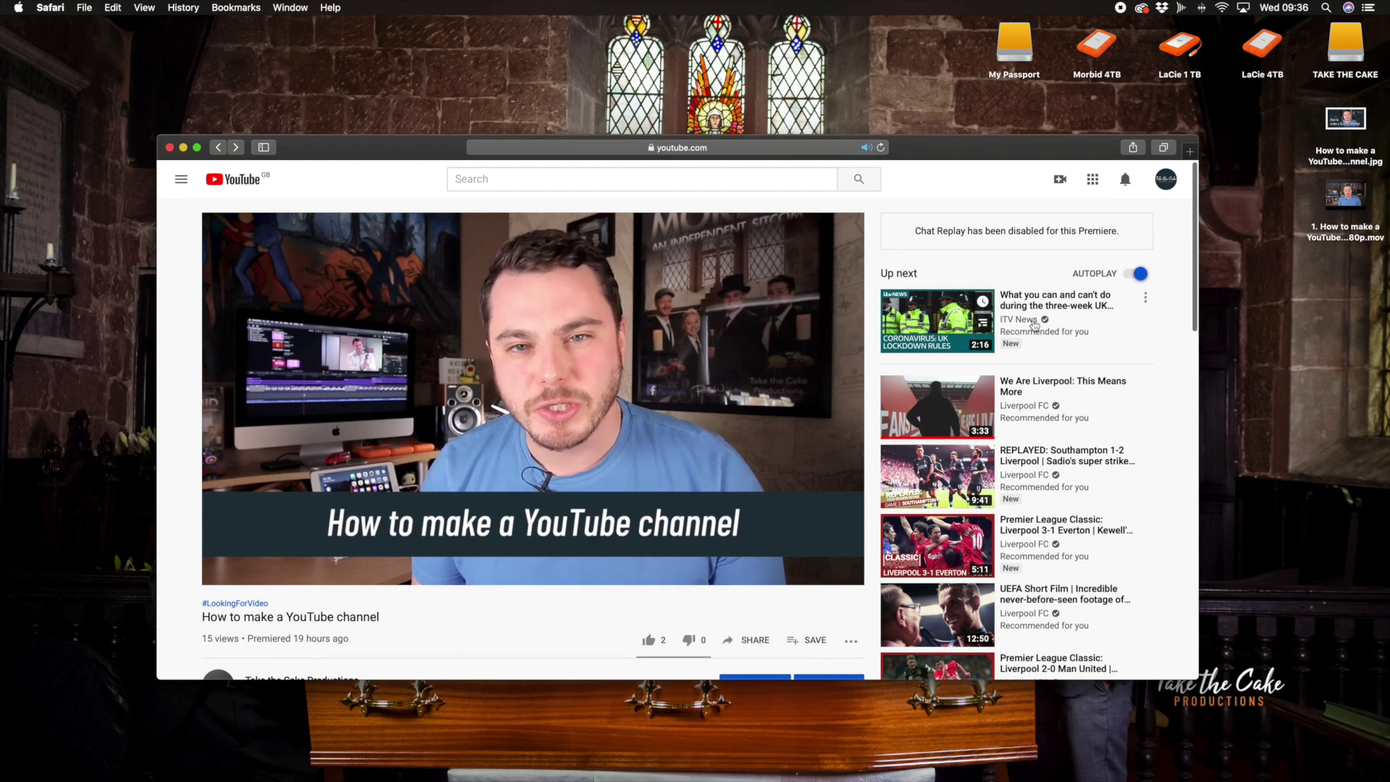
{"action": "left_click", "coordinate": [1165, 181]}
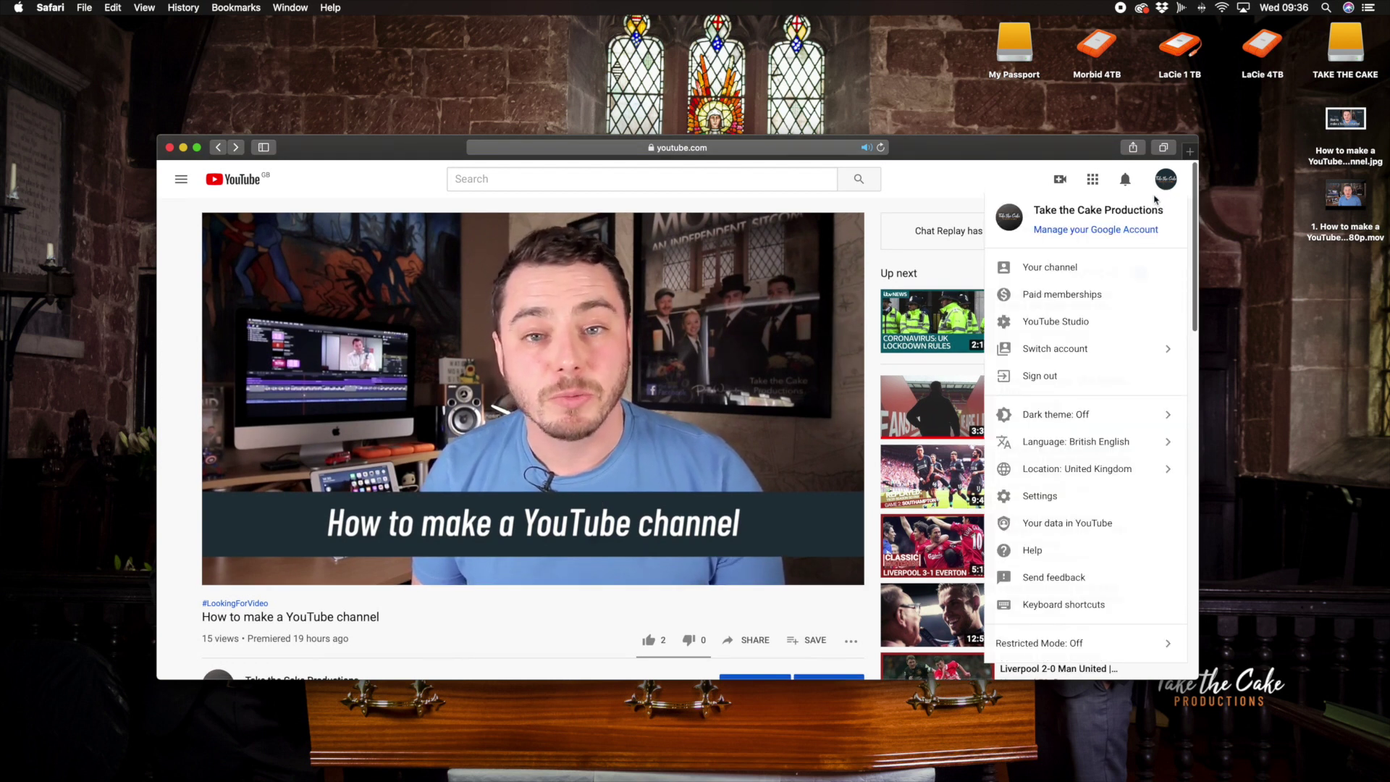
{"action": "left_click", "coordinate": [1079, 277]}
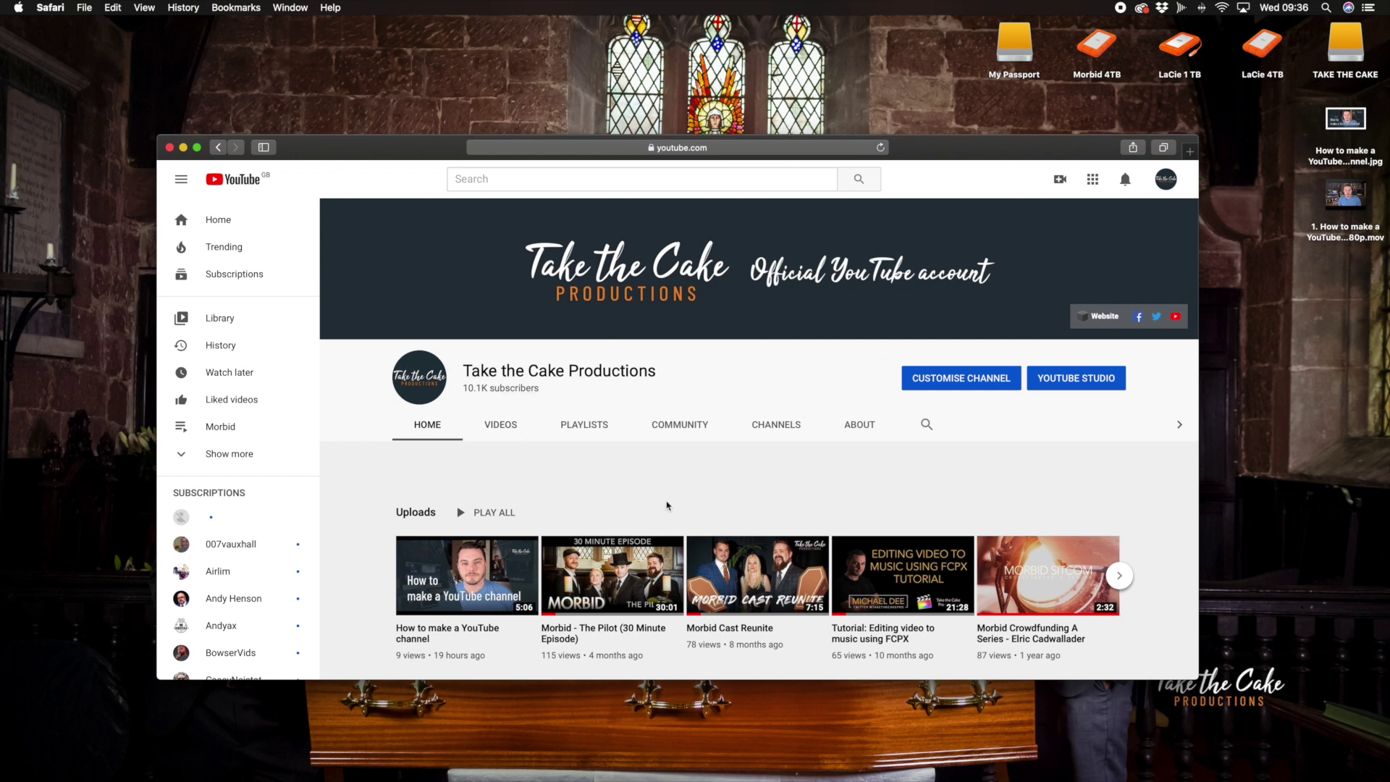
{"action": "scroll", "coordinate": [665, 506], "scroll_direction": "down", "scroll_amount": 5}
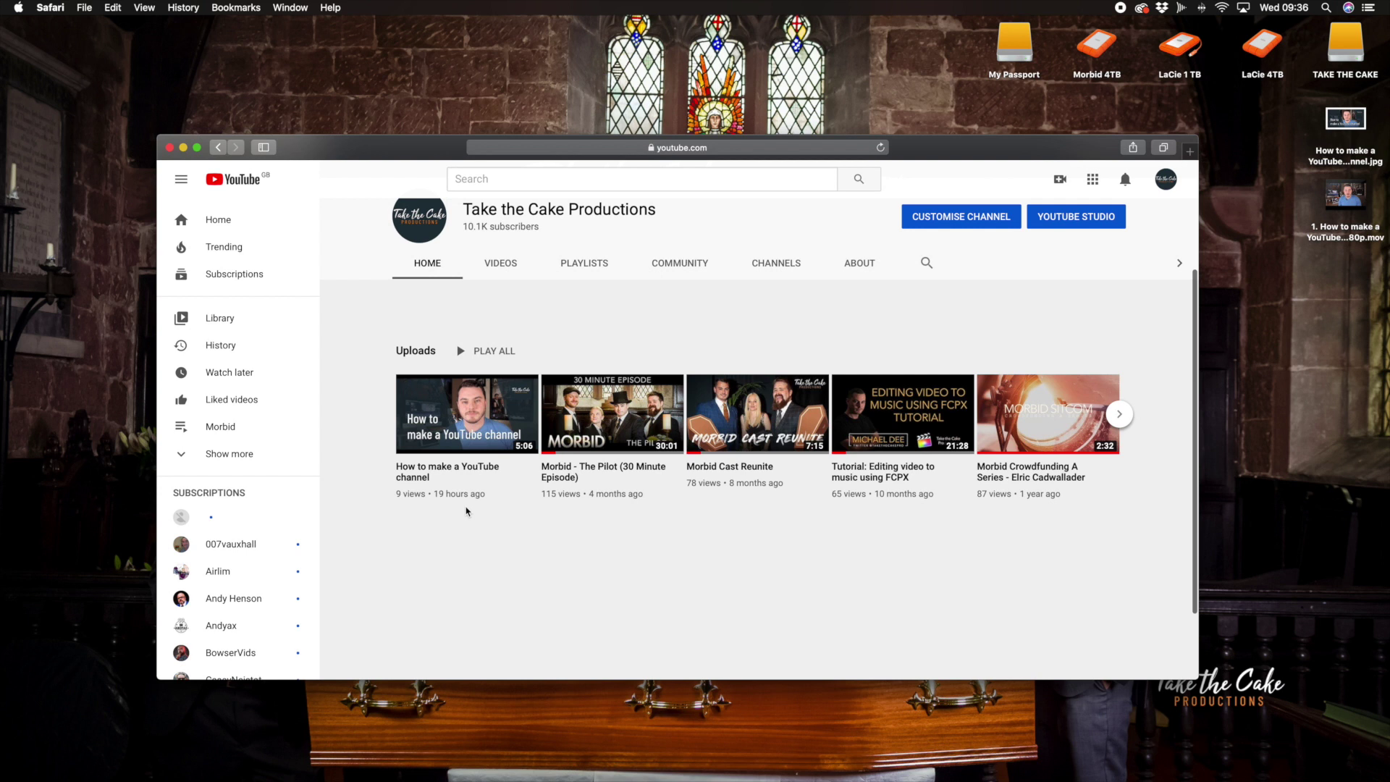
{"action": "scroll", "coordinate": [467, 499], "scroll_direction": "down", "scroll_amount": 1}
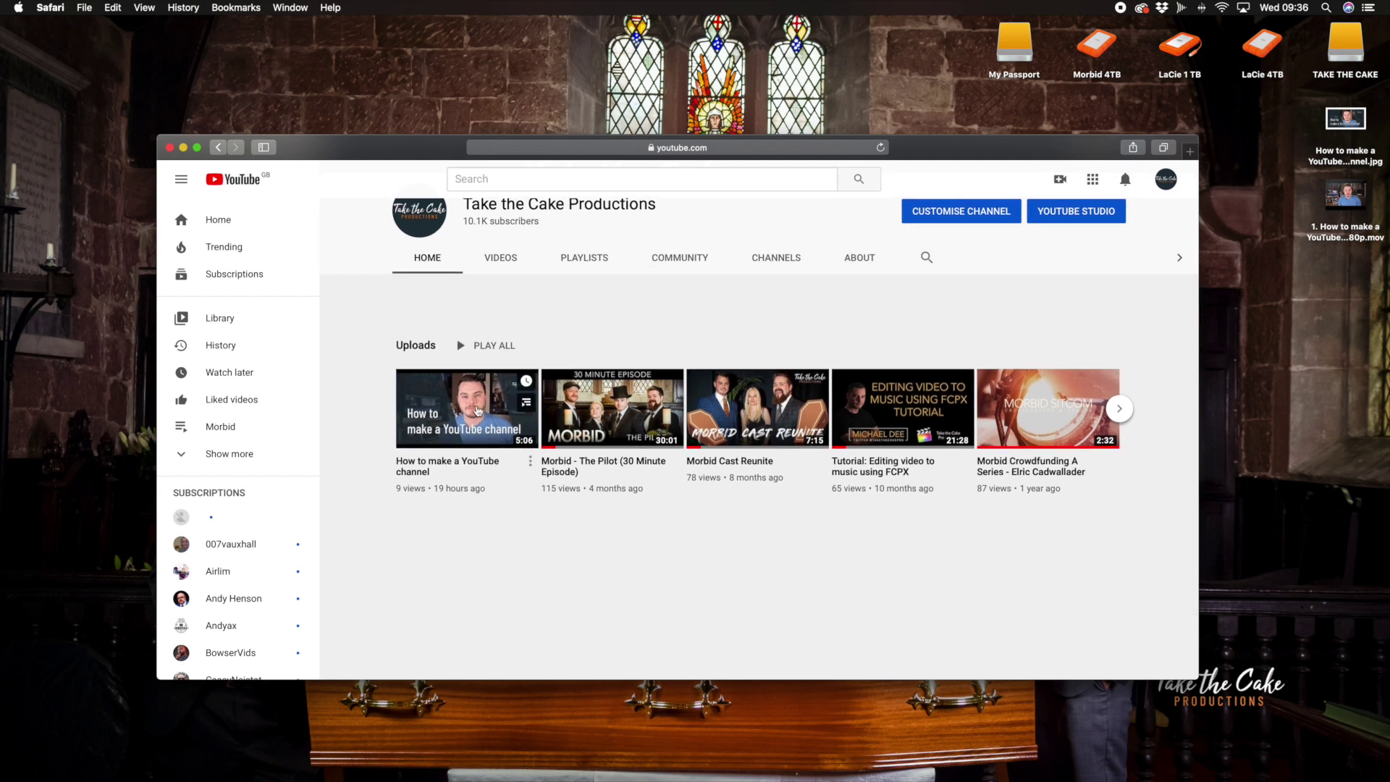
{"action": "left_click", "coordinate": [441, 468]}
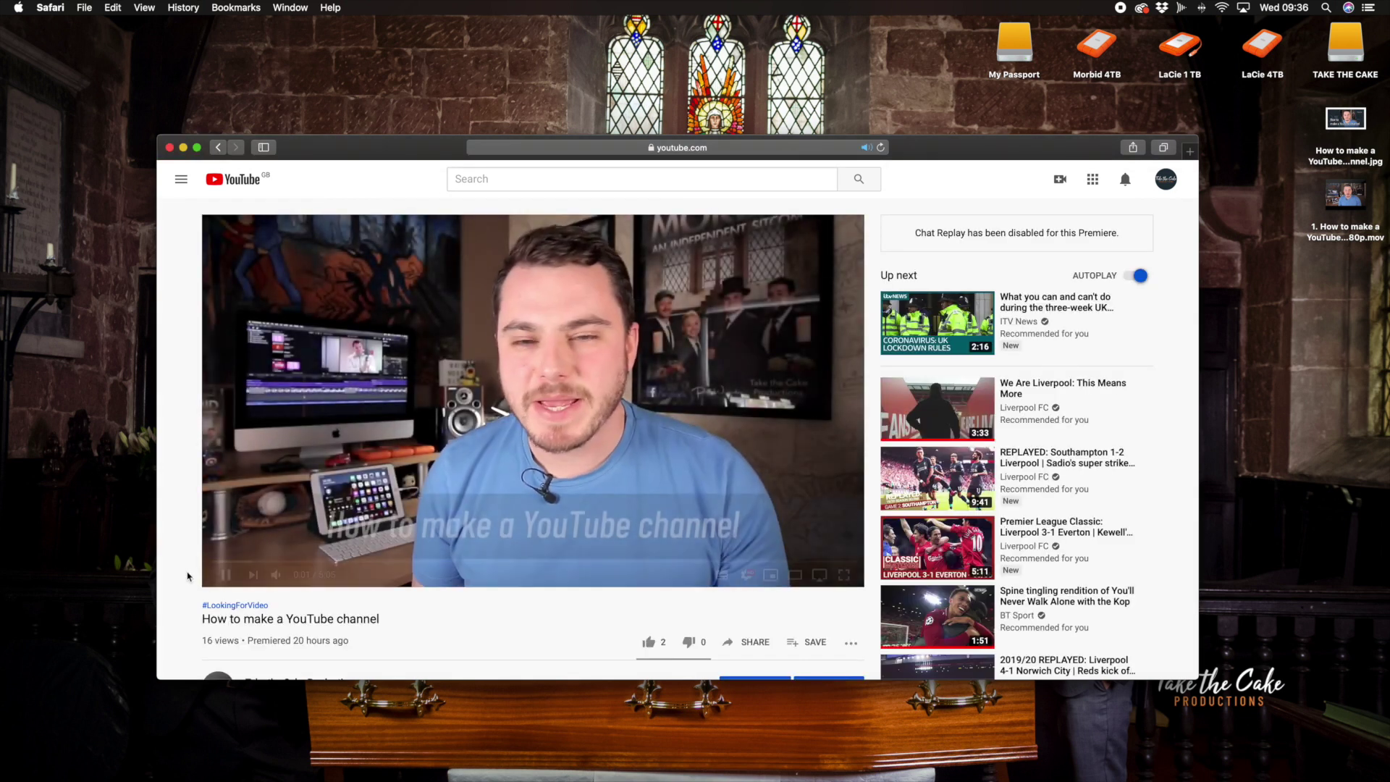
- Scroll down through the description and two comments, then back up to the video
{"action": "scroll", "coordinate": [515, 489], "scroll_direction": "down", "scroll_amount": 5}
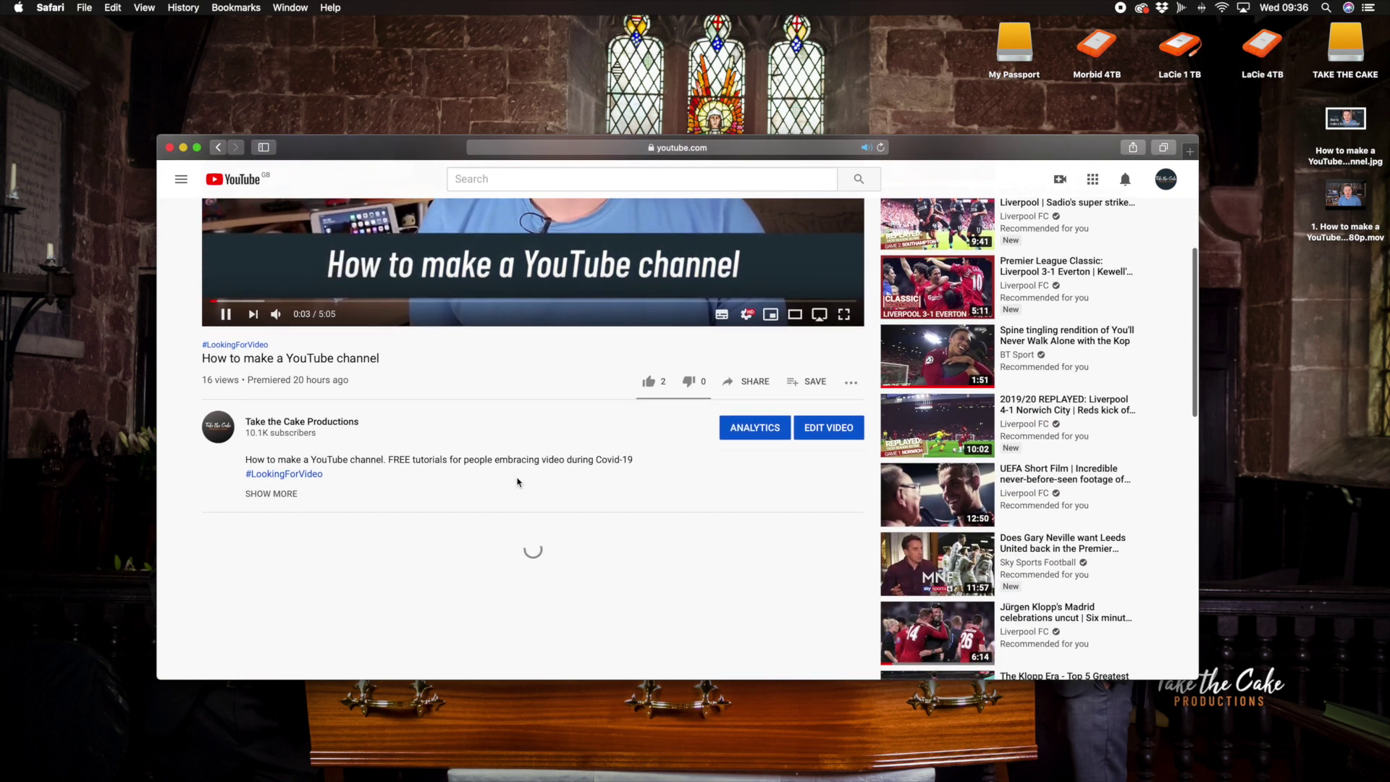
{"action": "scroll", "coordinate": [445, 514], "scroll_direction": "down", "scroll_amount": 3}
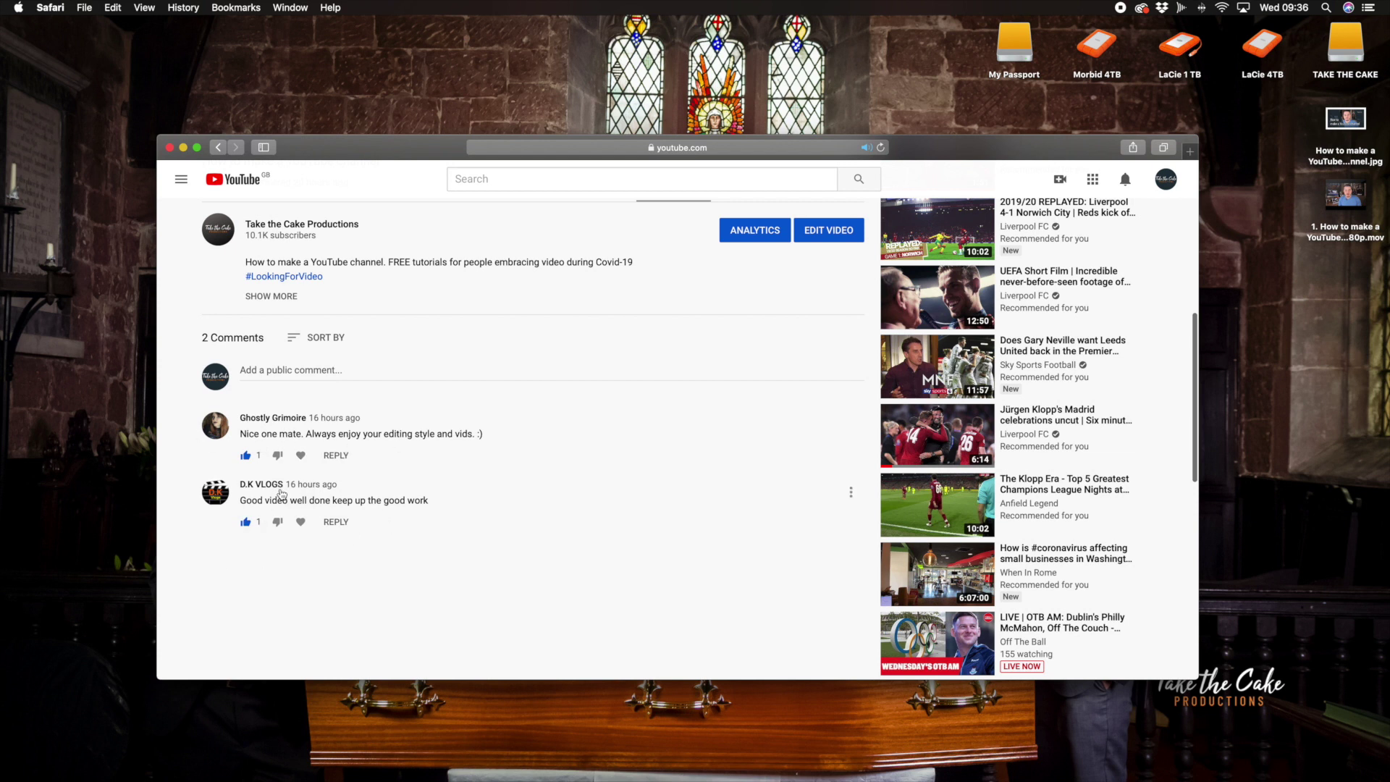
{"action": "scroll", "coordinate": [469, 495], "scroll_direction": "up", "scroll_amount": 1}
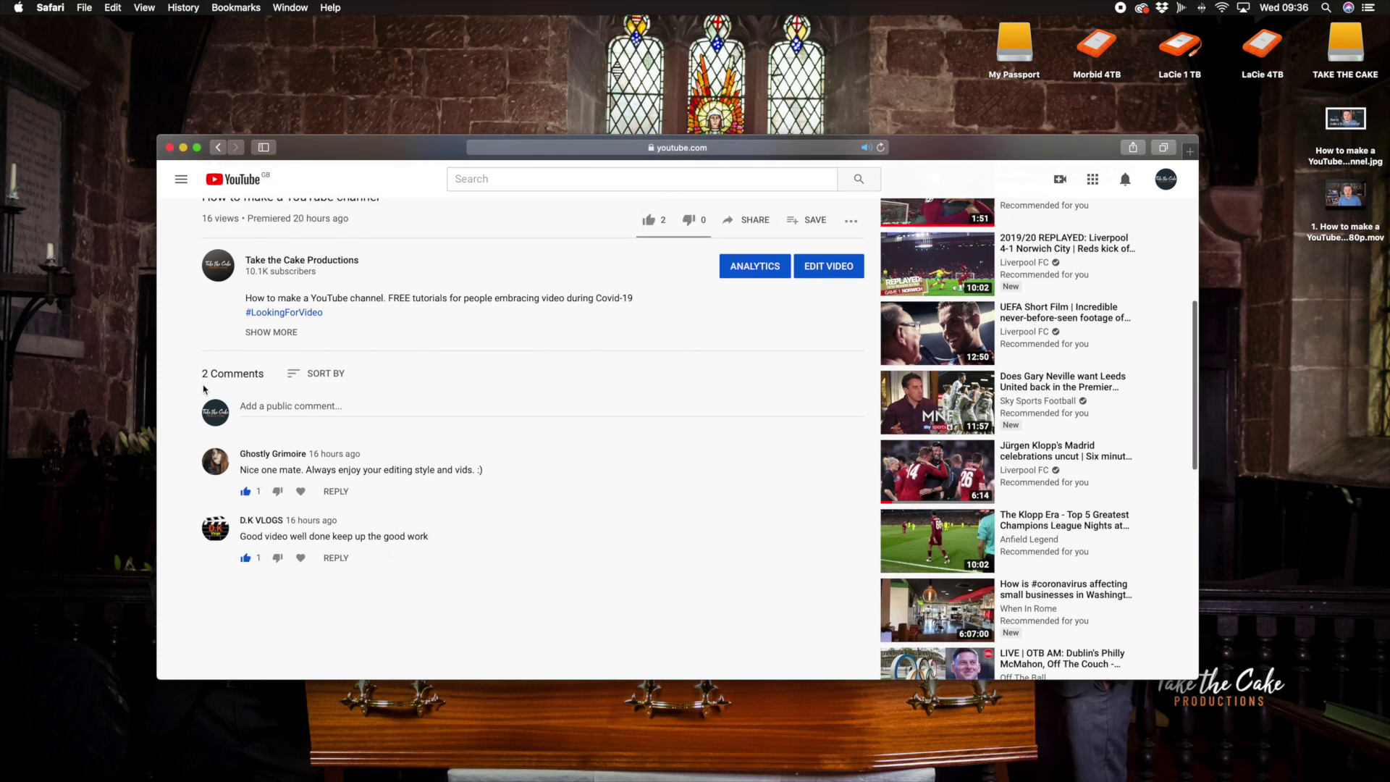
{"action": "scroll", "coordinate": [351, 524], "scroll_direction": "up", "scroll_amount": 2}
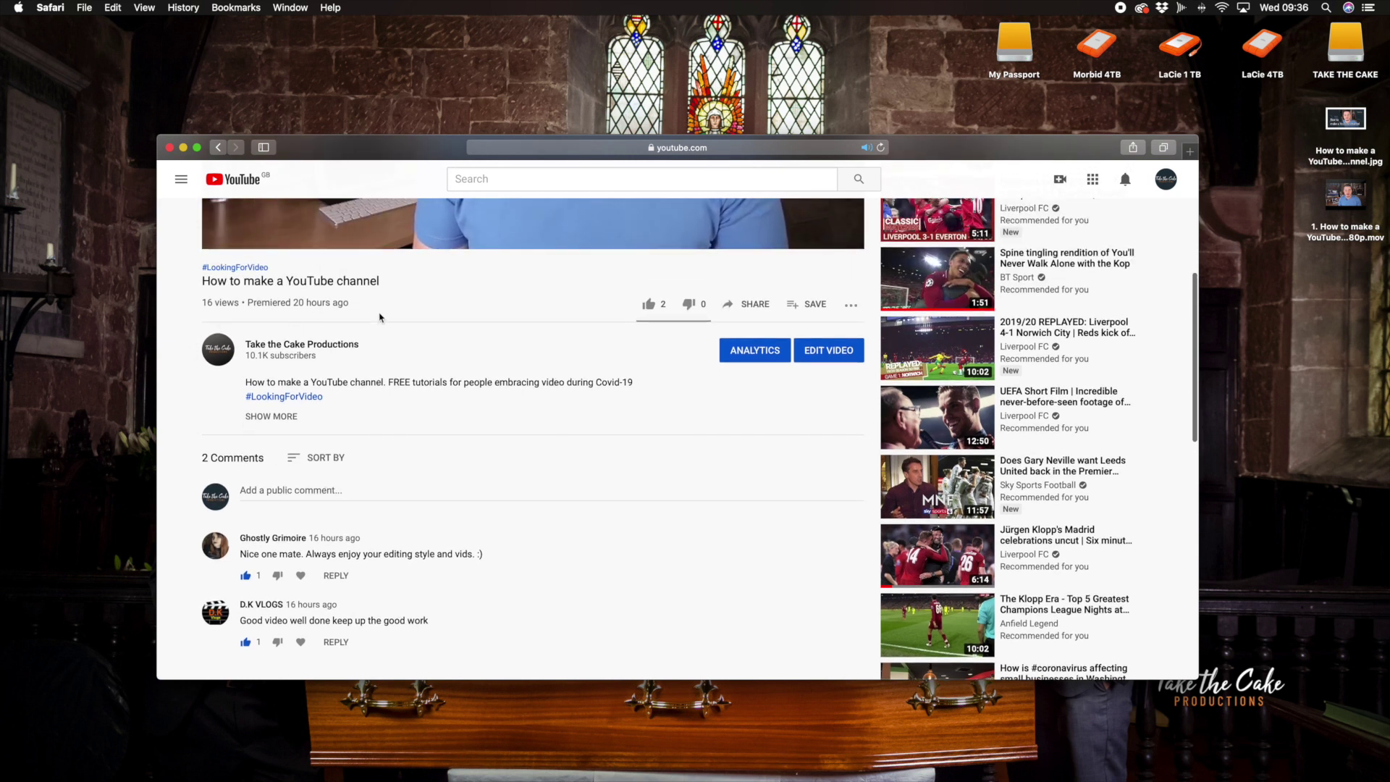
{"action": "scroll", "coordinate": [379, 317], "scroll_direction": "up", "scroll_amount": 8}
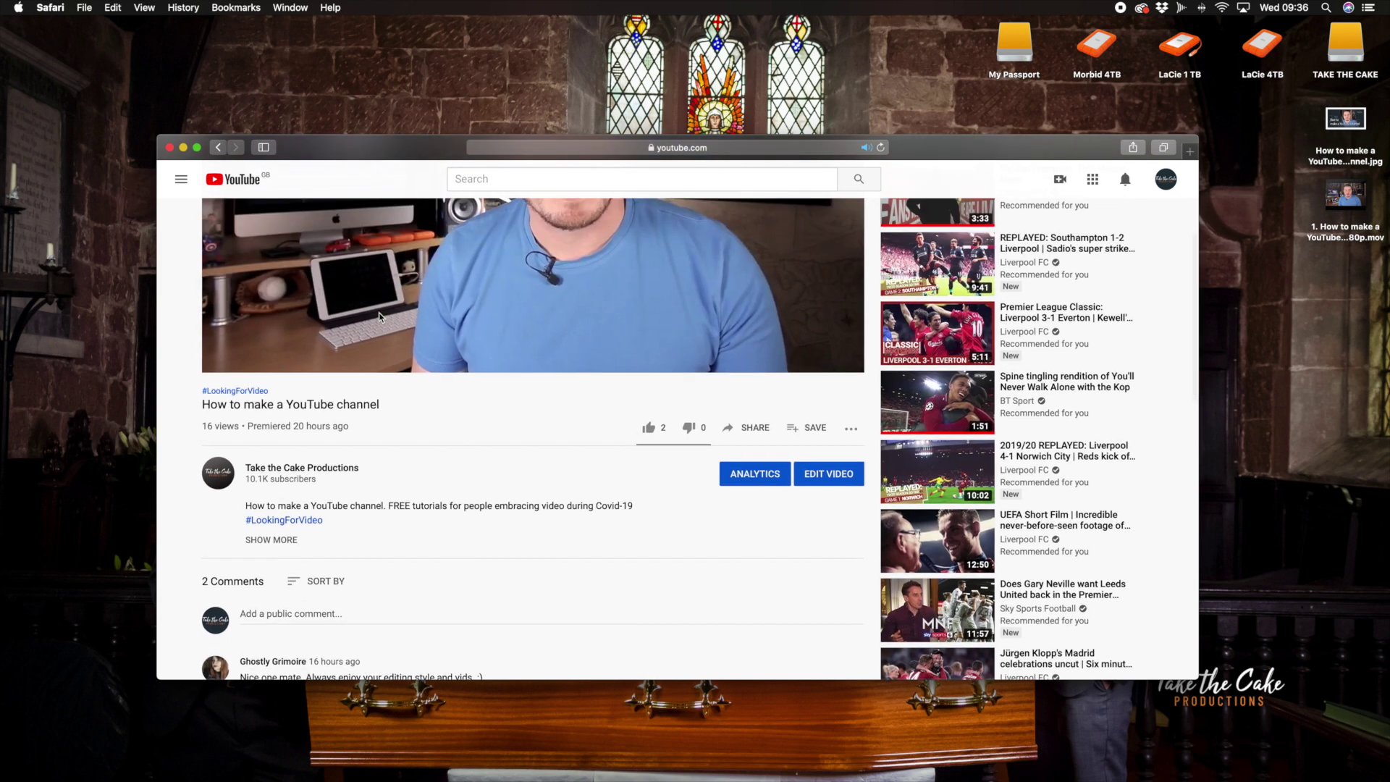